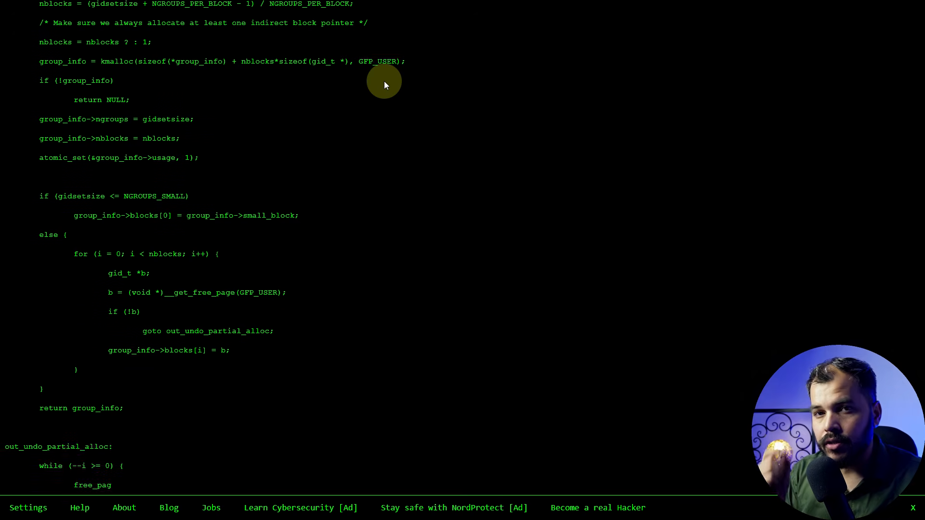
Fill the Hacker Typer page with simulated kernel C code, from the groups_free function through the getgroups system call
{"action": "type", "text": "ree(struct group_info *group_info) { \tif"}
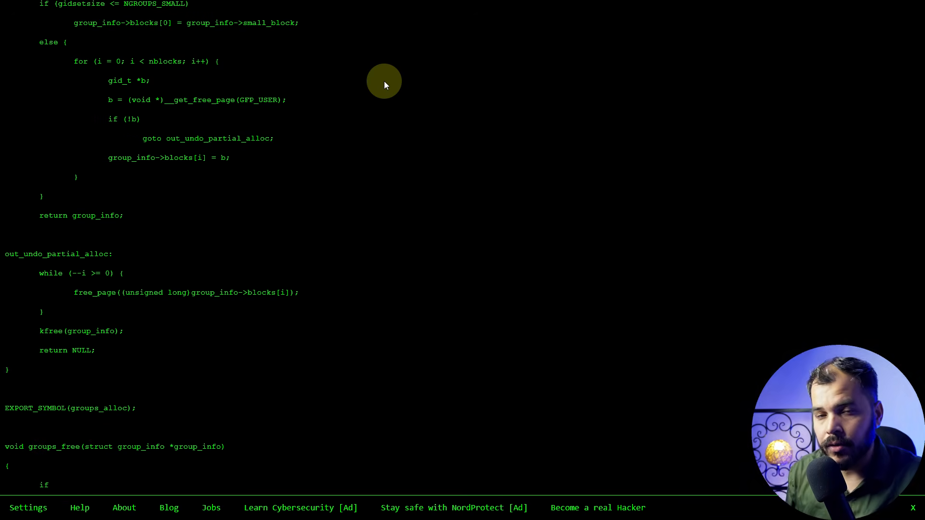
{"action": "type", "text": " (group_info->blocks[0] != group_info->small_block) {"}
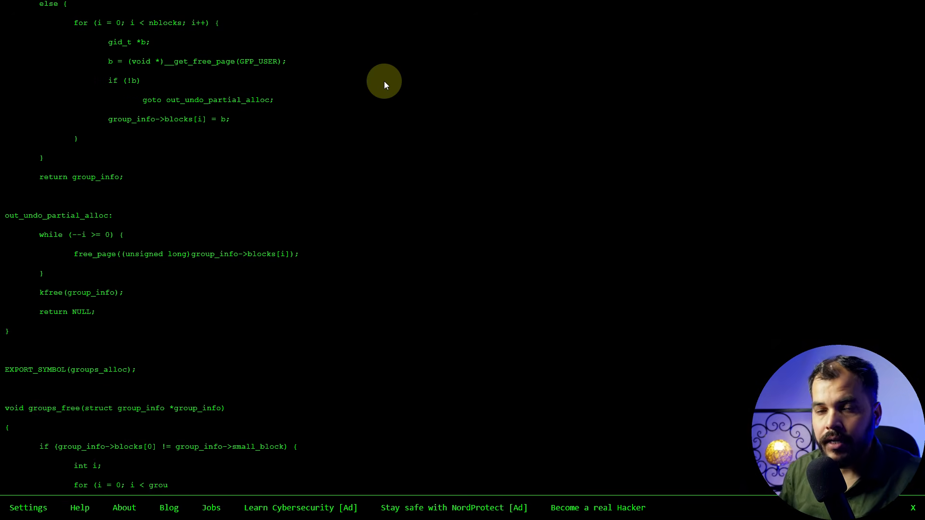
{"action": "type", "text": " \t\tint i; \t\tfor (i = 0; i < group_info->nblocks; i++) \t\t\tfree_page((unsigned long)group_info->blocks[i]); \t} \tkfree(group_info); }  EXPORT_SYMBOL(groups_free);  /* export the group_info to a user-space array */ static int groups_to_user(gid_t __user *grouplist, \t\t\t  const struct group_"}
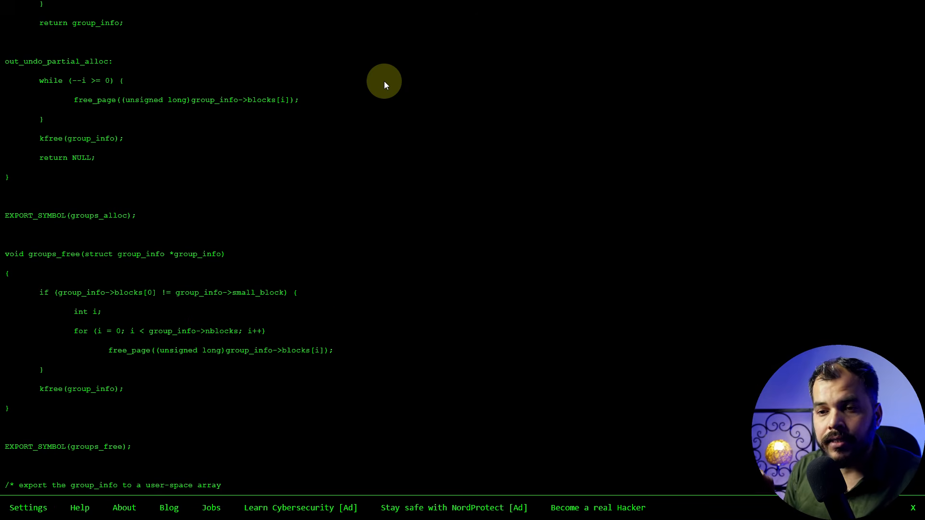
{"action": "type", "text": "info *group_info) { \tint i; \tunsigned int count = group_info->ngroups;  \tfor (i = 0; i < group_info->nblocks; i++) { \t\tunsigned int cp_count = min(NGROUPS_PER_BLOCK, count);"}
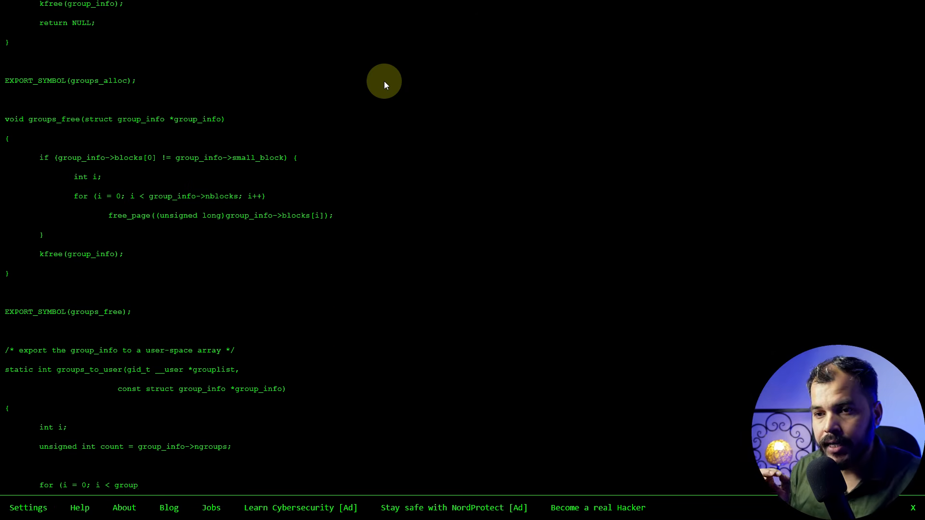
{"action": "type", "text": " \t\tunsigned int len = cp_count * sizeof(*grouplist);  \t\tif (copy_to_user(grouplist, group_info->blocks[i], len)) \t\t\treturn -EFAULT;  \t\tgrouplist += NGROUPS_PER_BLOCK; \t\tcount -= cp"}
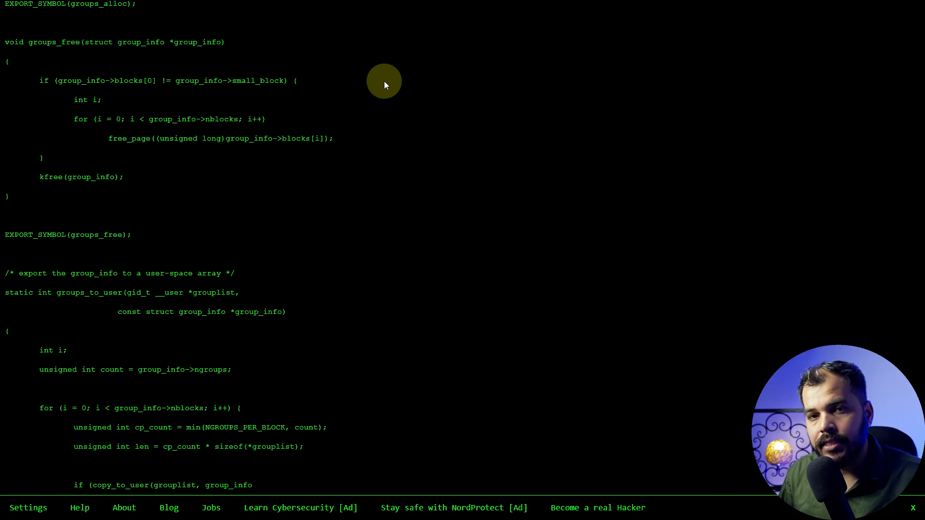
{"action": "type", "text": "_count; \t} \treturn 0; }  /* fill a group_info from a user-space array - it must be allocated already */ static int groups_from_user(struct group_info *group_info,     gid"}
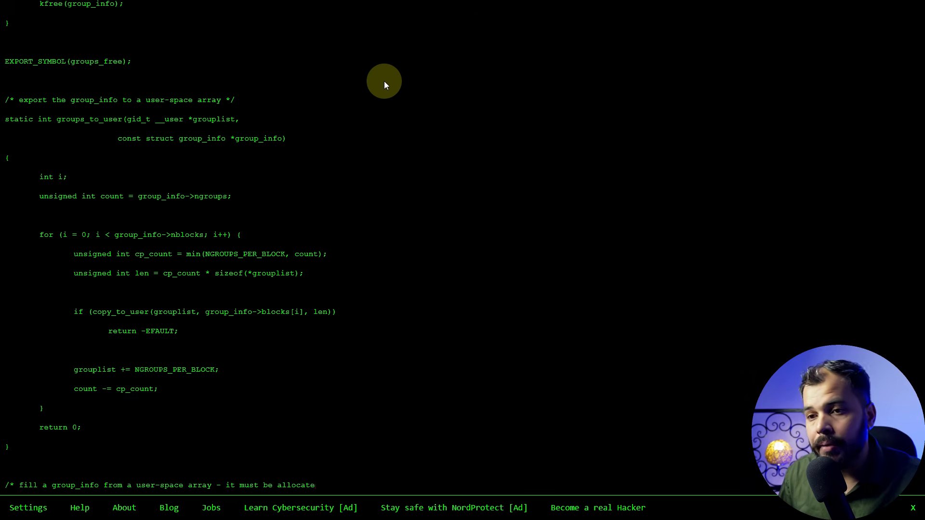
{"action": "type", "text": "_t __user *grouplist) { \tint i; \tunsigned int count = group_info->ngroups;  \tfor (i = 0; i < group_info->nblocks; i++) { \t\tunsigned int cp_count = min(NGROUPS_PER_BLOCK, count); \t\tun"}
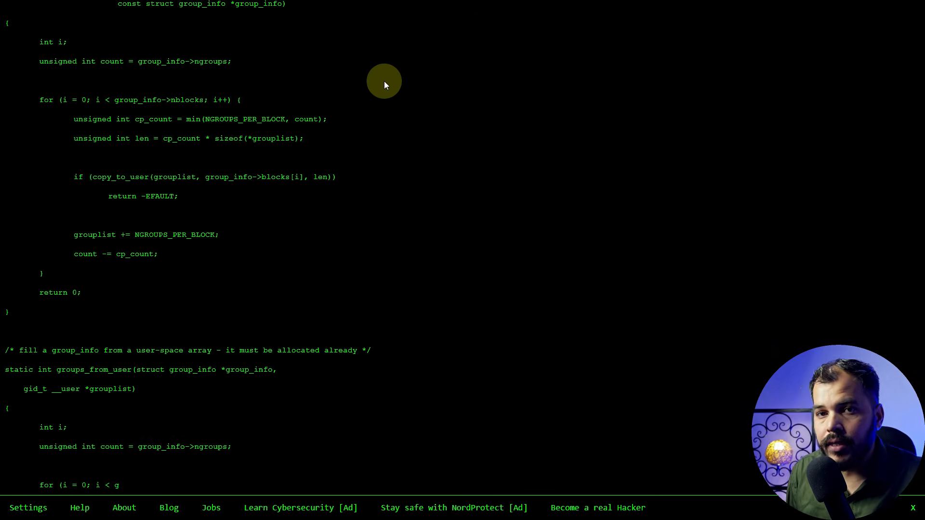
{"action": "type", "text": "s"}
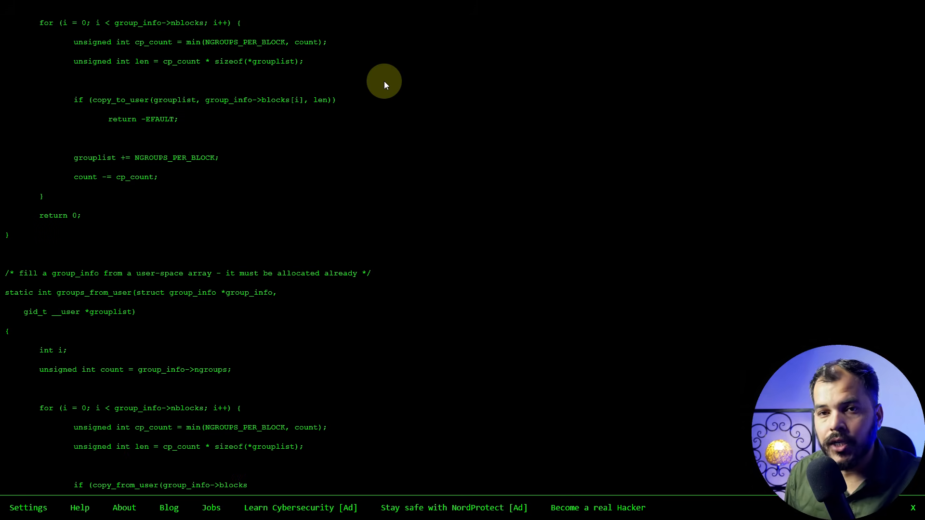
{"action": "type", "text": "igned int len = cp_count * sizeof(*grouplist);  \t\tif (copy_from_user(group_info->blocks[i], grouplist, len)) \t\t\treturn -EFAULT;  \t\tgrouplist += NGROUPS_PER_BLOCK; \t\tcount -= cp_count; \t} \treturn 0; }  /* a simple Shell sort */ static void groups_sort(struct group_info *group_info) { \tint base, max, stride; \tint gidsetsize = group_info->ngroups;"}
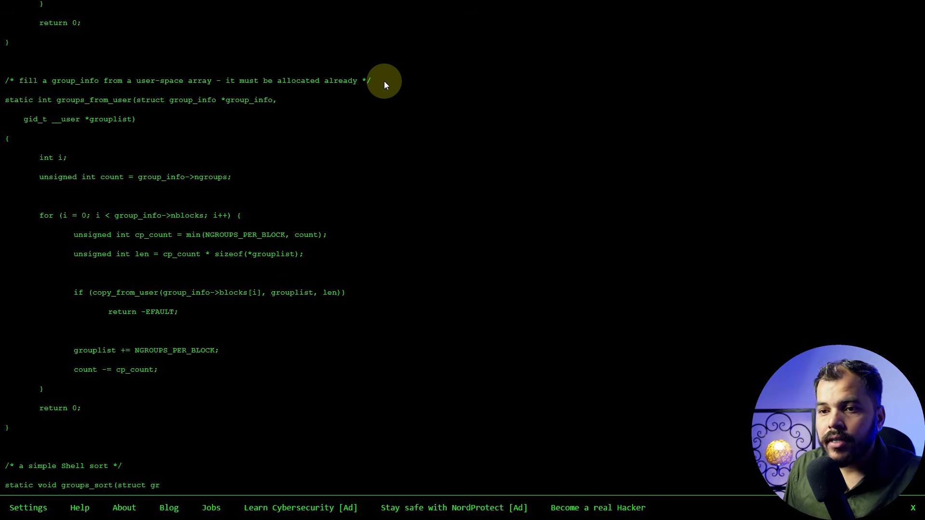
{"action": "type", "text": "  \tfor (stride = 1; stride < gidsetsize; stride = 3 * stride + 1)"}
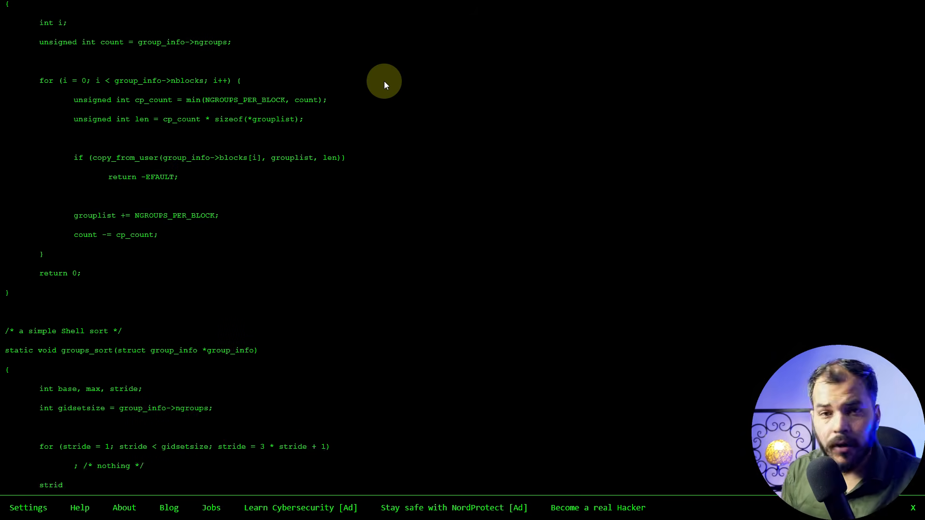
{"action": "type", "text": " \t\t; /* nothing */ \tstride /= 3;  \twhile (stride) { \t\tmax = gidsetsize - stride; \t\tfor (base = 0; base < max; base++) { \t\t\tint left = base; \t\t\tint right = left + stride; \t\t\tgid_t tmp = GROUP_AT(group_info, right);  \t\t\twhile (left >= 0 && GROUP_AT(group_info, left) > tmp) { \t\t\t\tGROU"}
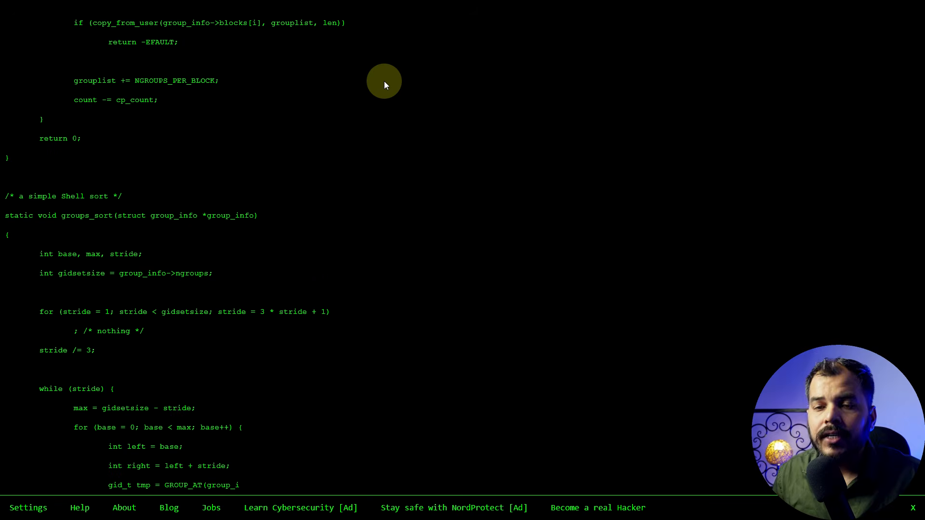
{"action": "type", "text": "P_AT(group_info, right) = \t\t\t\t    GROUP_AT(group_info, left); \t\t\t\tright = left; \t\t\t\tleft -= stride; \t\t\t} \t\t\tGROUP_AT(group_info, right) = tmp; \t\t} \t\tstride /= 3; \t} }  /* a si"}
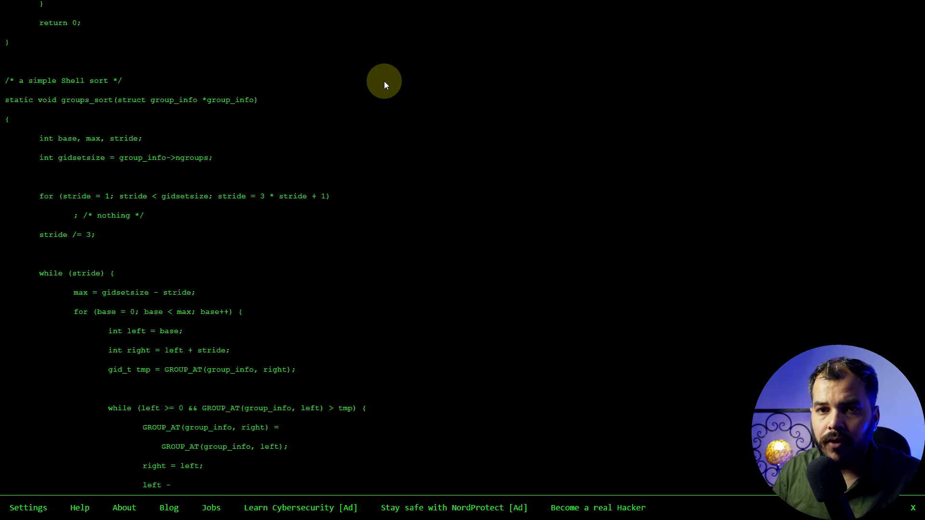
{"action": "type", "text": "mple bsearch */"}
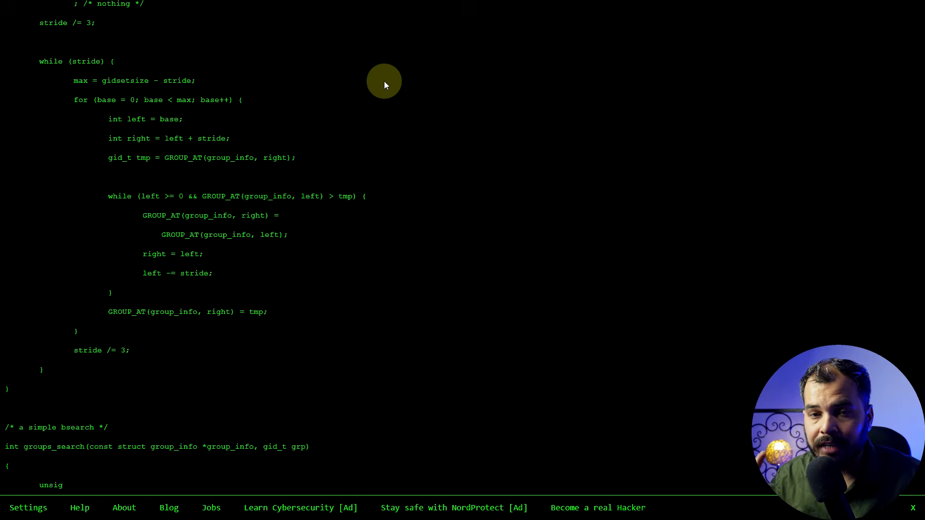
{"action": "type", "text": " int groups_search(const struct group_info *group_info, gid_t grp) { \tunsigned int left, right;  \tif (!group_info) \t\treturn 0;  \tleft = 0; \tright = group_info->ngroups; \twhile (left < right) { \t\tunsigned int mid = left + (right - left)/2; \t\tif (grp > GROUP_AT(group_info, mid)) \t\t\tleft = mid + 1; \t\telse if (grp < GROUP_AT(group_in"}
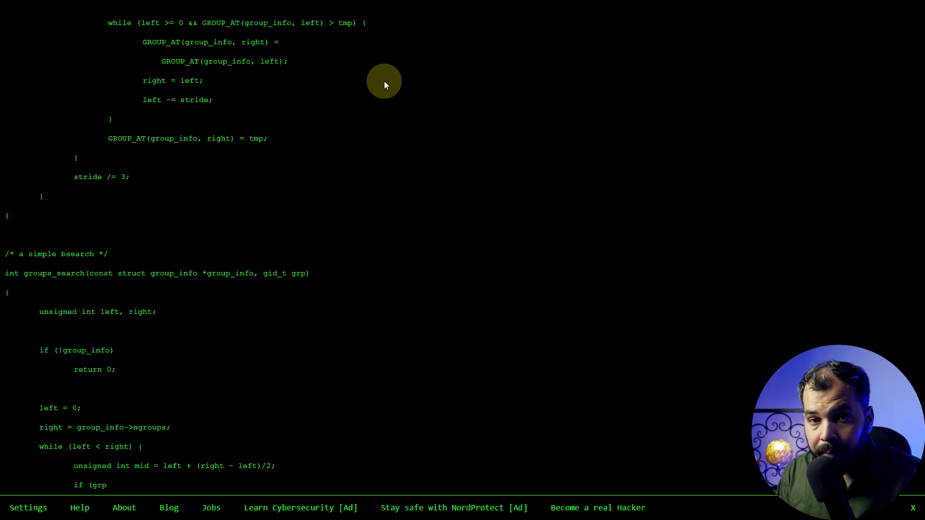
{"action": "type", "text": "fo, mid)) \t\t\tright = mid; \t\telse \t\t\treturn 1; \t} \treturn 0; }  /**  * set_groups - Change a group subscription in a set of credentials  * @new: The newly prepared set of creden"}
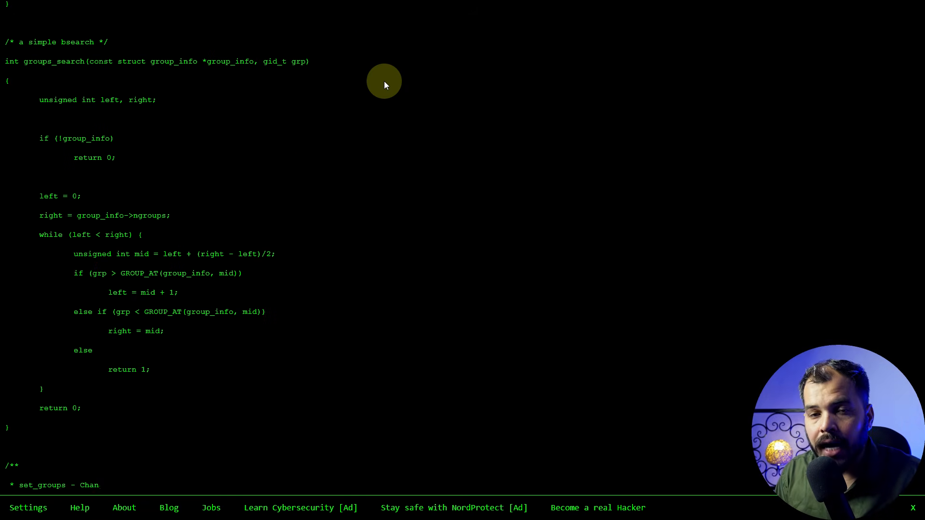
{"action": "type", "text": "tials to alter  * @group_info: The group list to install  *  * Validate a group subscription and, if valid, insert it into a set  * of credentials.  */ int set_groups(stru"}
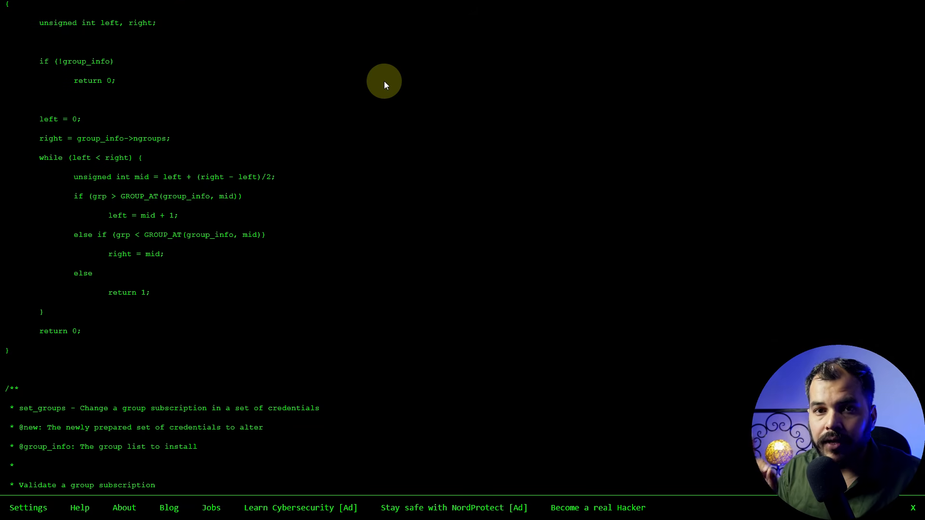
{"action": "type", "text": "ct cred *new, struct group_info *group_info)"}
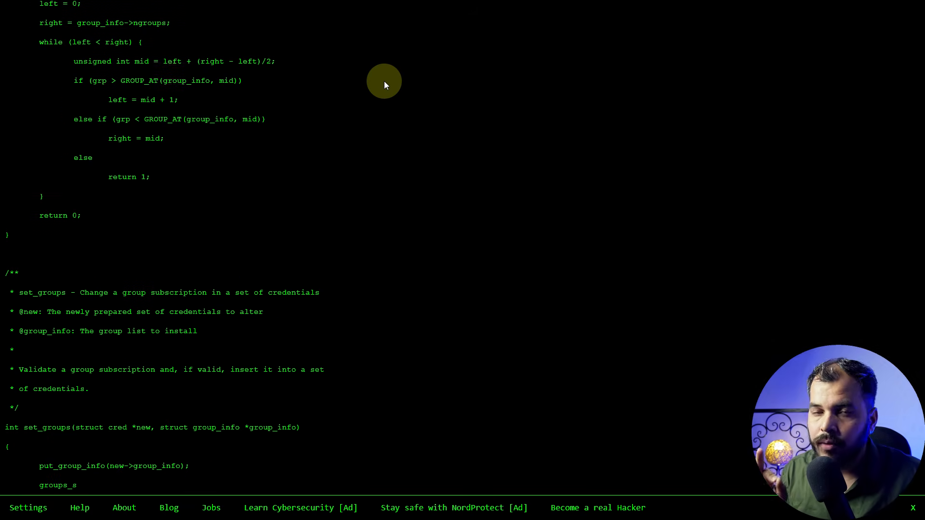
{"action": "type", "text": " { \tput_group_info(new->group_info); \tgroups_sort(group_info); \tget_group_info(group_info); \tnew->group_info = group_info; \treturn 0; }  EXPORT_SYMBOL(set_groups);  /**  * set_current_groups - Change current's group subscription  * @group_info: The group list to impose  *  * Validate a group subscription a"}
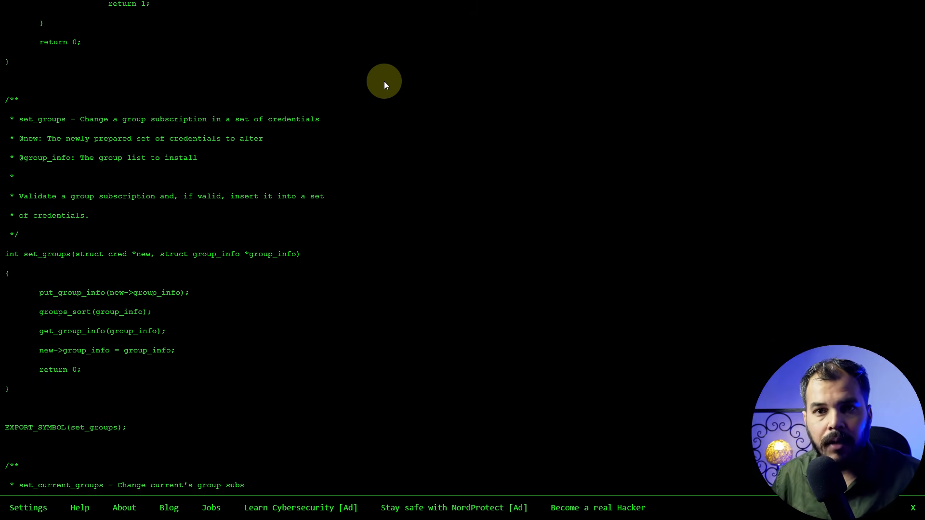
{"action": "type", "text": "nd, if valid, impose it upon current's task"}
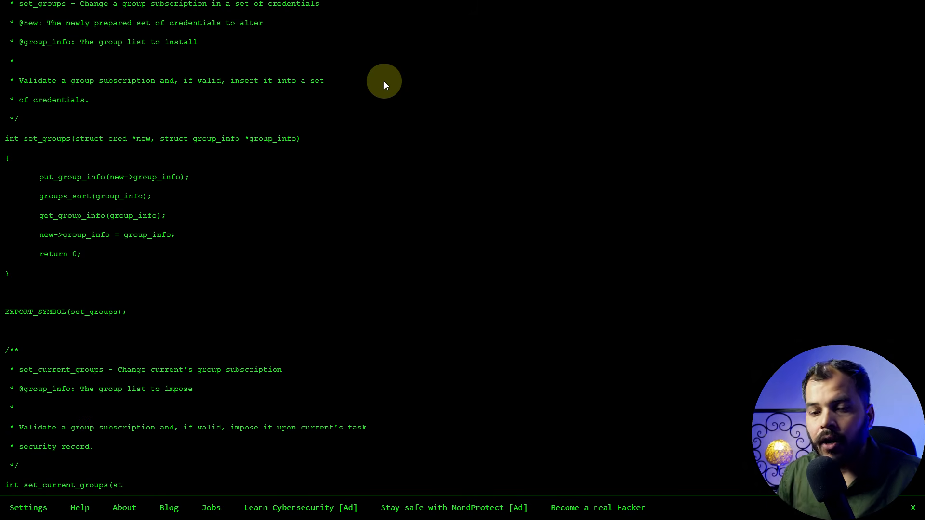
{"action": "type", "text": "  * security record.  */ int set_current_groups(struct group_info *group_info) { \tstruct cred *new; \tint ret;  \tnew = prepare_creds(); \tif (!new) \t\treturn -ENOMEM;  \tret = set_groups(new, group_info); \tif (ret < 0) { \t\tabort_creds(new); \t\treturn ret; \t}  \treturn commit_creds(new); }  EXPORT_SYMBOL("}
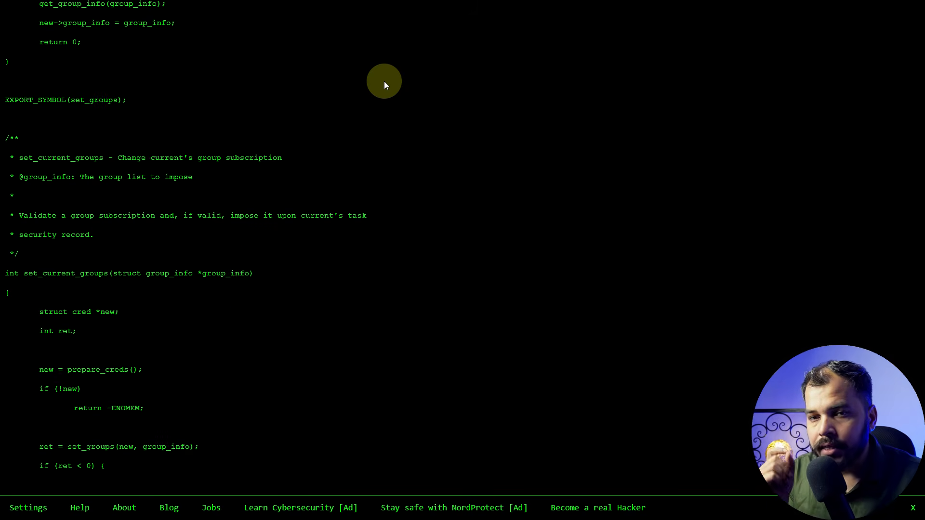
{"action": "type", "text": "set_current_groups);  SYSCALL_DEFINE2(getgroups, int, gidsetsize, gid_t __user *, grouplist) { \tconst struct cred *cred = current_cred(); \tint i;  \tif (gidsetsize < 0) \t\tretur"}
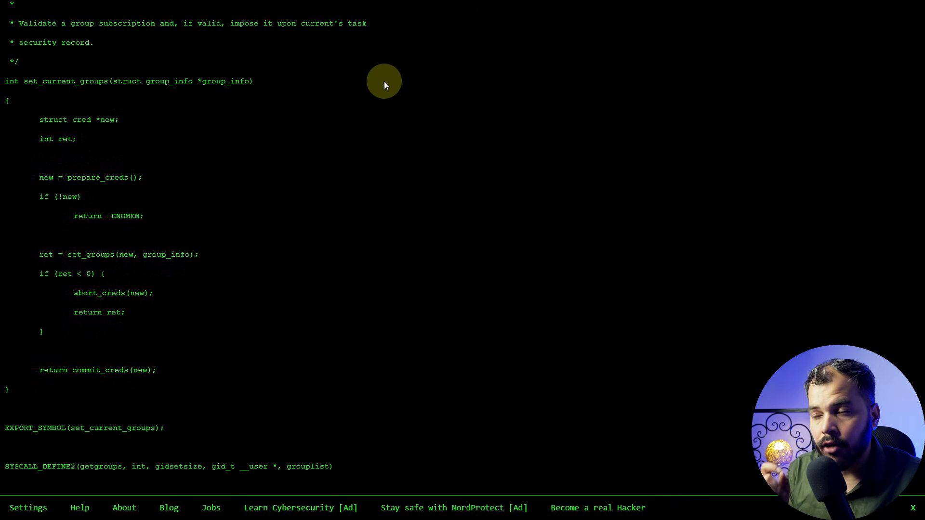
{"action": "type", "text": "n -EINVAL;  \t/* no need to grab task_lock here; it cannot change */ \ti = cred->group_info->ngroups; \tif (gidsetsize) { \t\tif (i > gidsetsize) { \t\t\ti = -EINVAL; \t\t\tgoto out; \t\t}"}
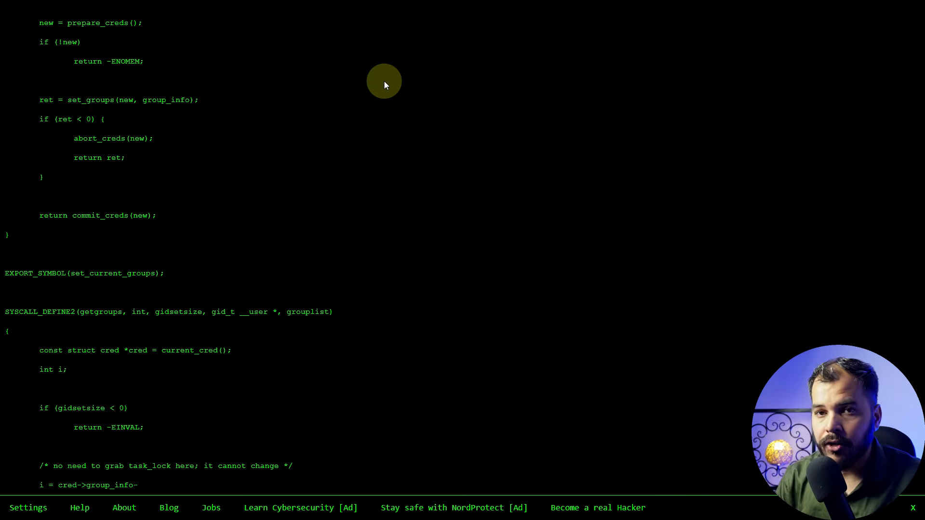
{"action": "type", "text": " \t\tif (groups_to_user(grouplist, cred->group_info)"}
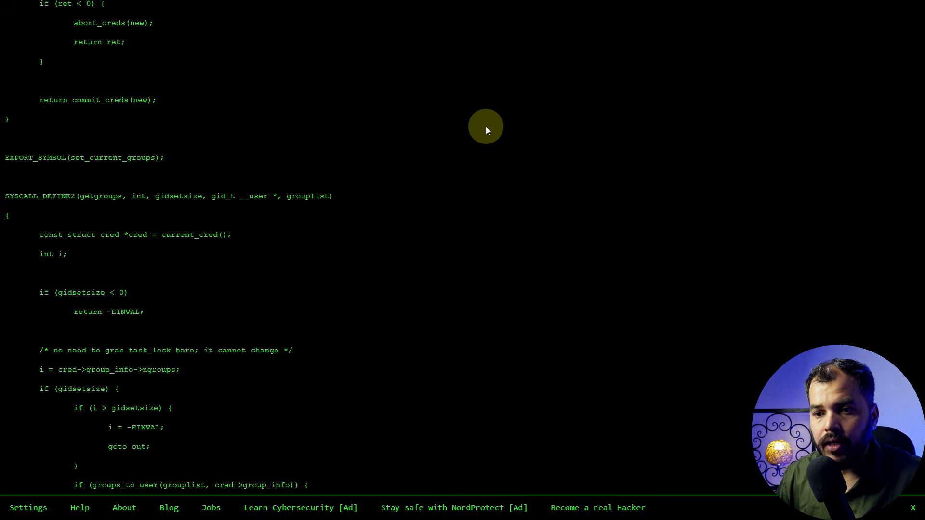
{"action": "type", "text": ") {"}
Leave full screen, minimize the Hacker Typer window and switch to the Comparer tool in Burp Suite
{"action": "left_click", "coordinate": [462, 41]}
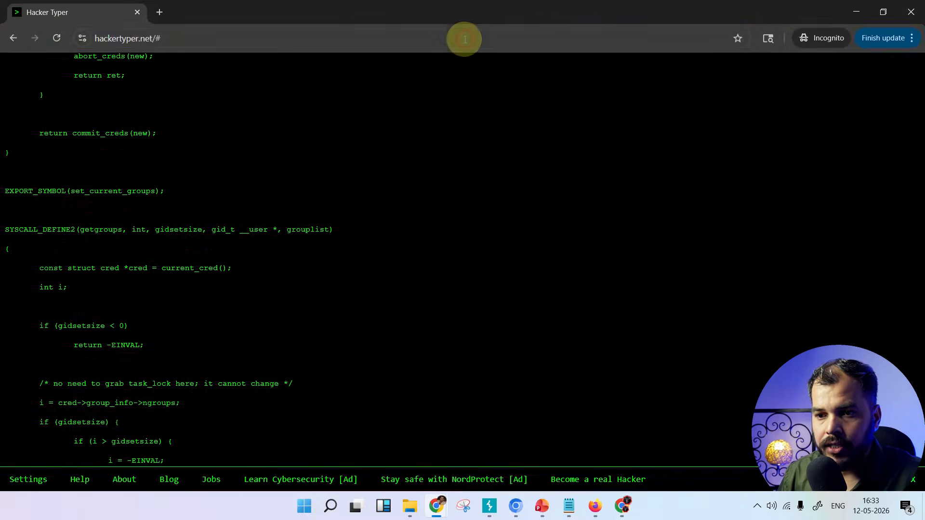
{"action": "left_click", "coordinate": [848, 10]}
{"action": "left_click", "coordinate": [851, 12]}
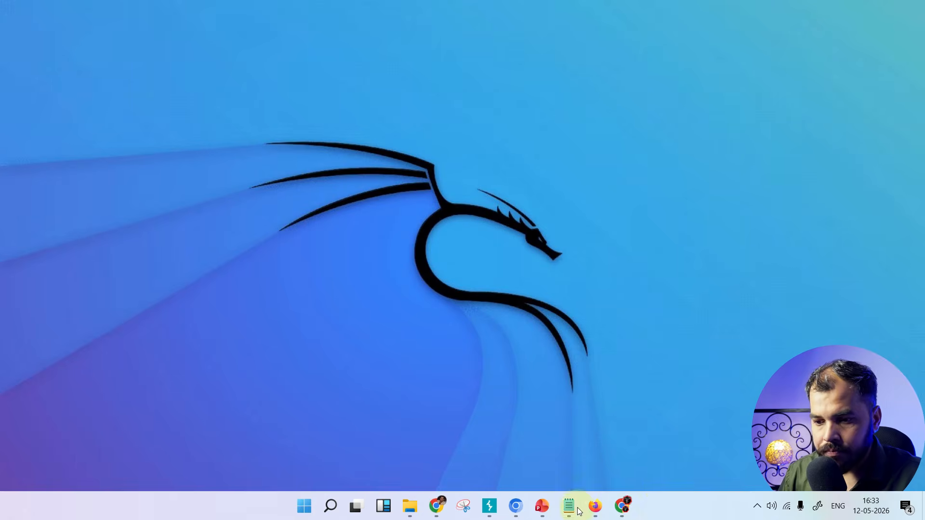
{"action": "left_click", "coordinate": [491, 510]}
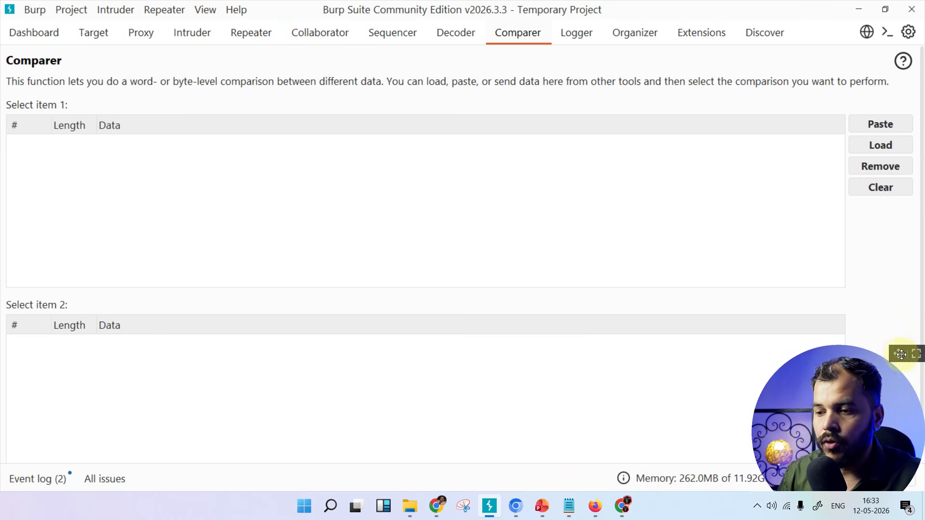
{"action": "left_click_drag", "start_coordinate": [896, 353], "coordinate": [897, 319]}
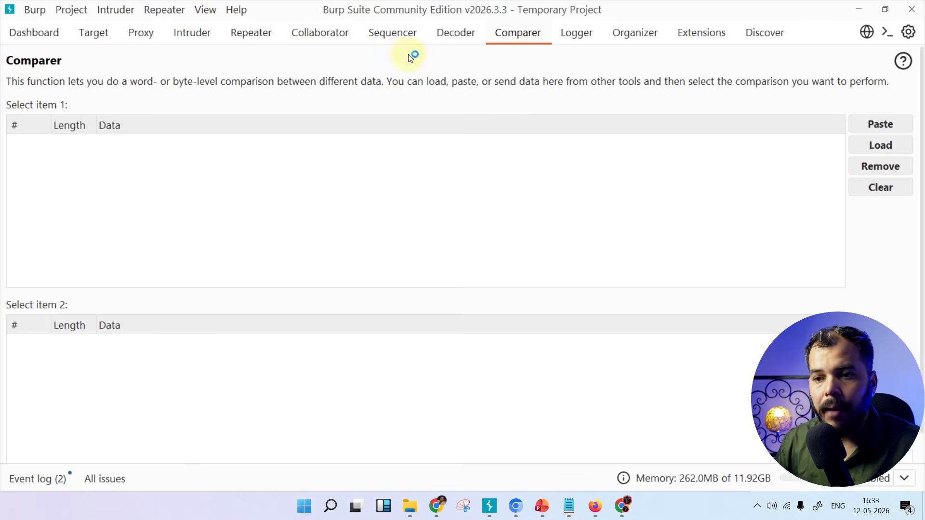
{"action": "left_click", "coordinate": [520, 35]}
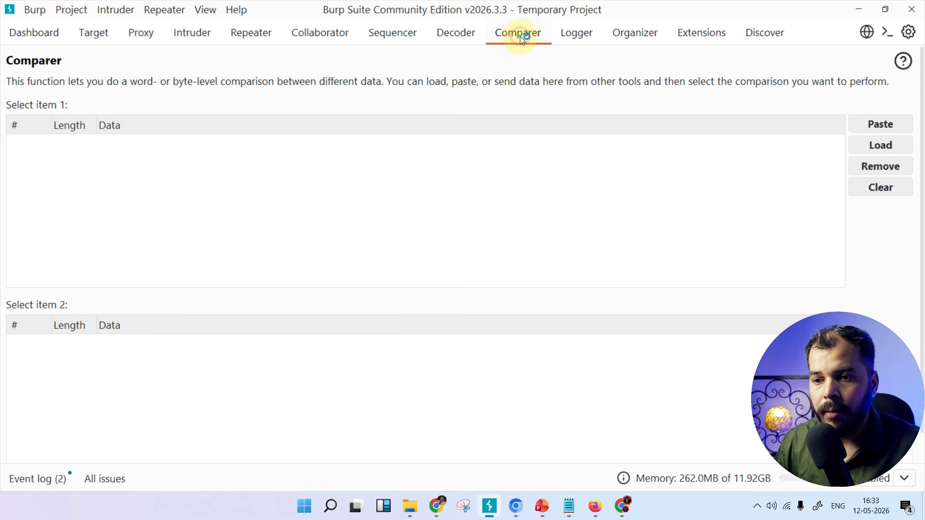
Open a new tab in the Chromium window holding the PortSwigger CORS lab, and return to Burp Suite
{"action": "left_click", "coordinate": [516, 505]}
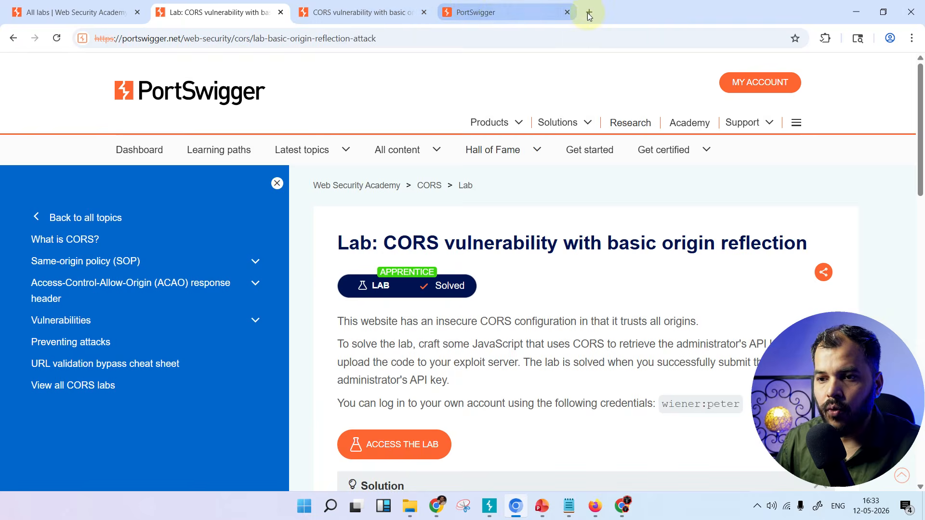
{"action": "left_click", "coordinate": [587, 13]}
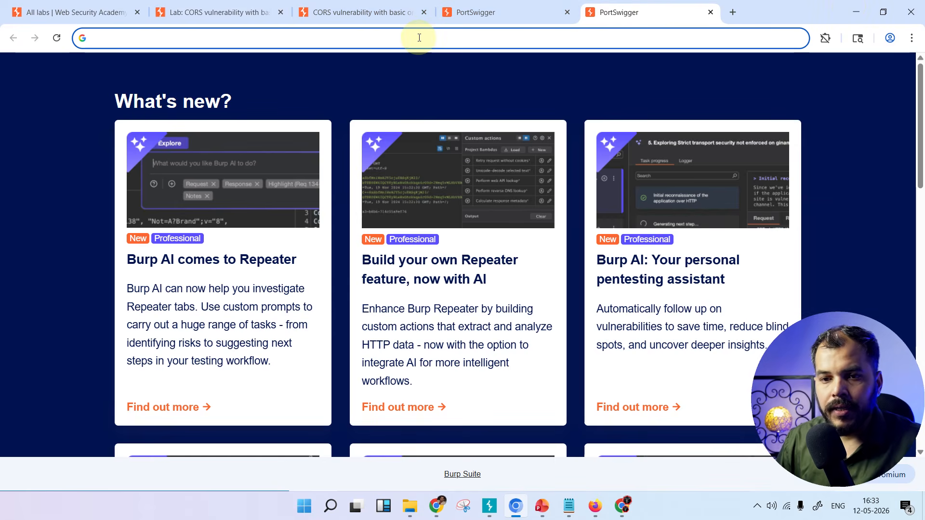
{"action": "left_click", "coordinate": [852, 15]}
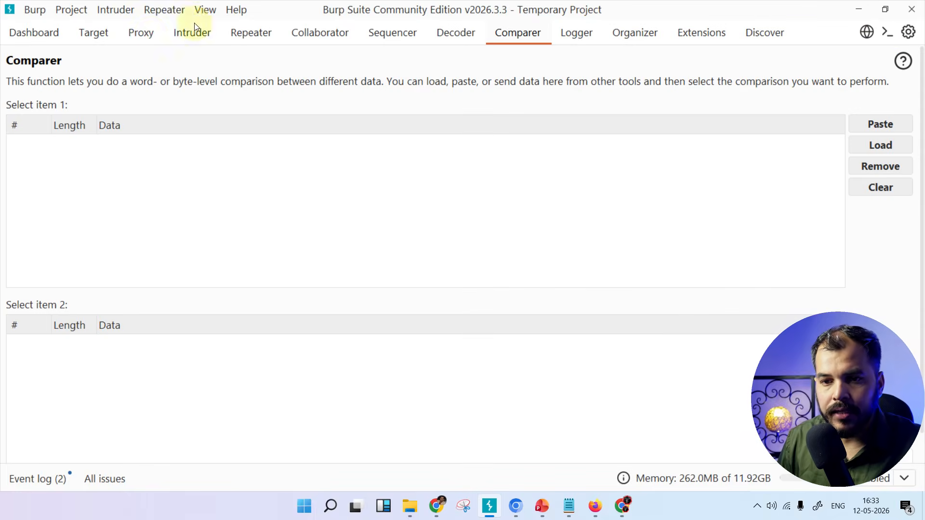
Delete all recorded requests from the Proxy HTTP history
{"action": "left_click", "coordinate": [141, 33]}
{"action": "left_click", "coordinate": [115, 143]}
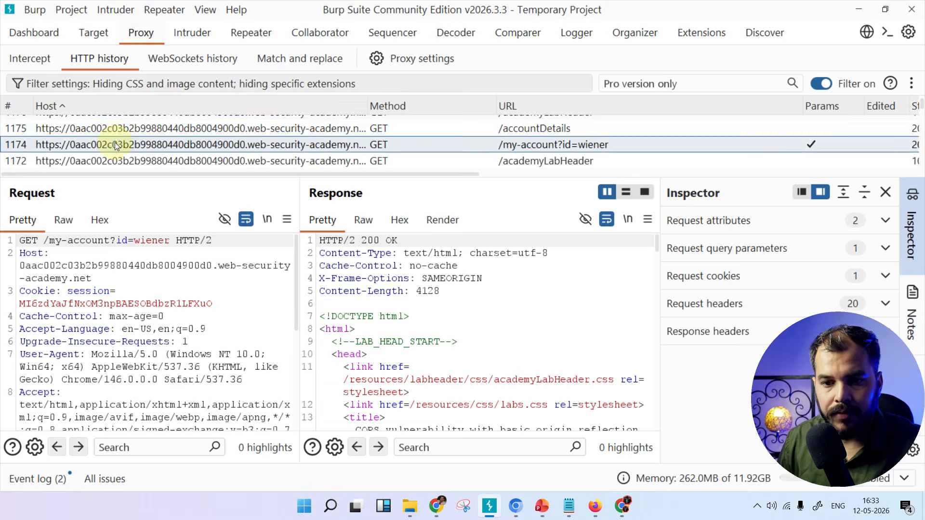
{"action": "right_click", "coordinate": [115, 138]}
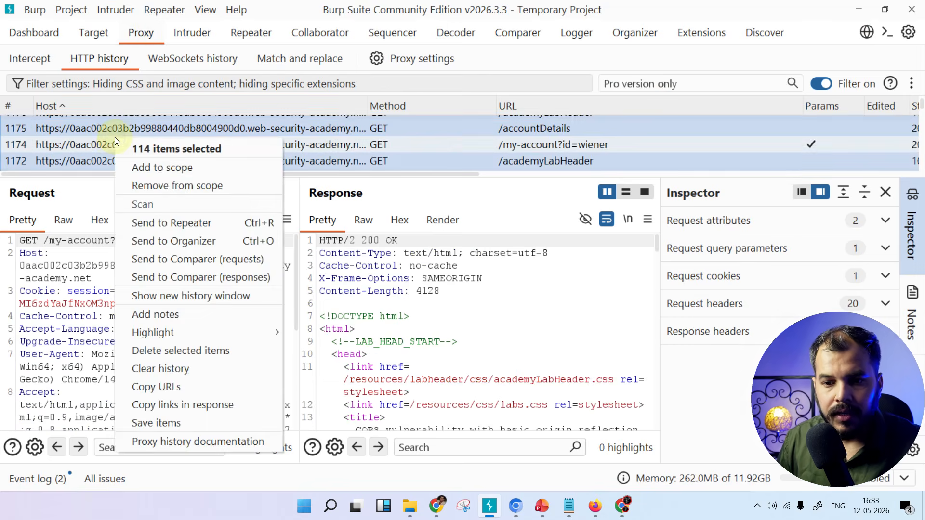
{"action": "left_click", "coordinate": [164, 353]}
{"action": "left_click", "coordinate": [597, 279]}
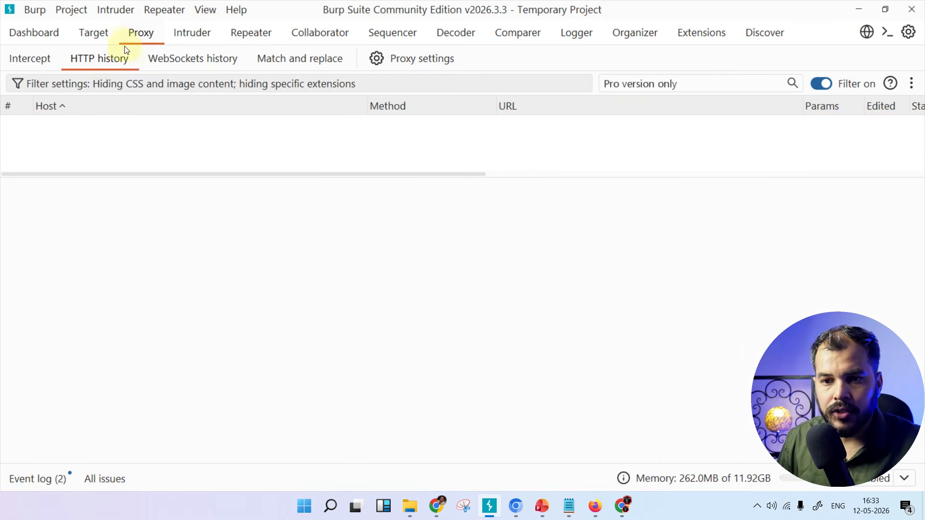
Delete all hosts from the Target site map
{"action": "left_click", "coordinate": [100, 34]}
{"action": "left_click", "coordinate": [100, 161]}
{"action": "key", "text": "ctrl+a"}
{"action": "right_click", "coordinate": [100, 166]}
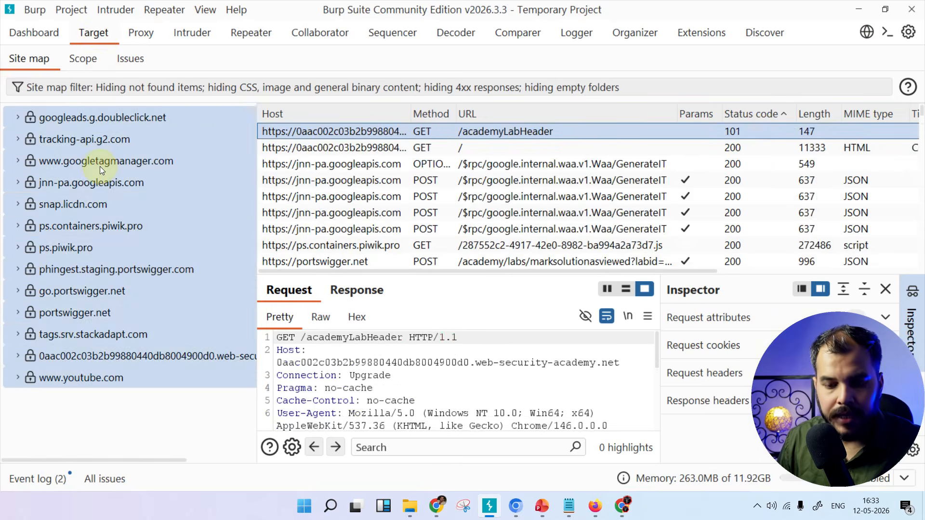
{"action": "left_click", "coordinate": [130, 325]}
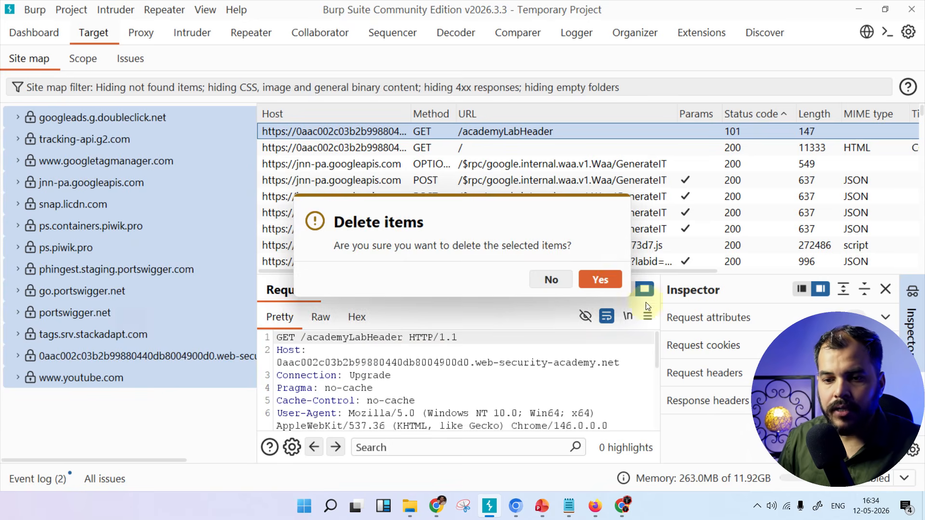
{"action": "left_click", "coordinate": [599, 278]}
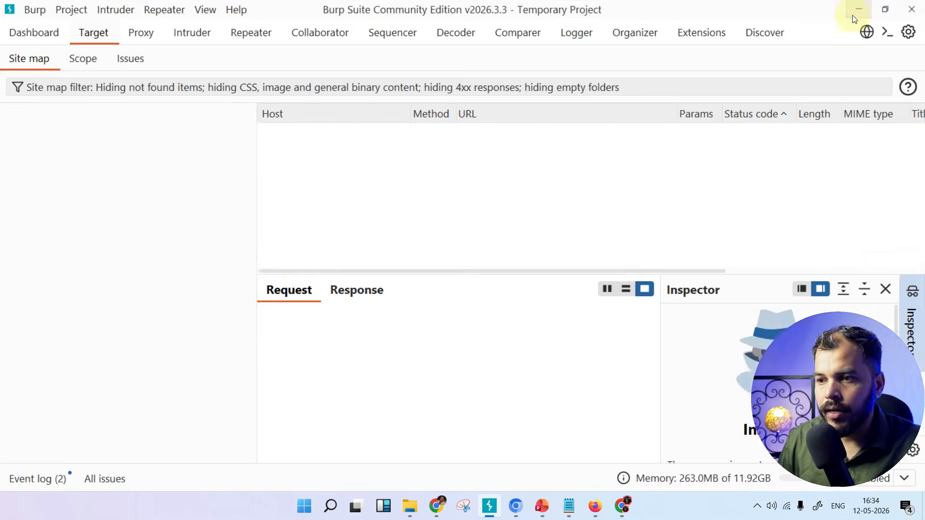
Minimize Burp Suite, switch to the Chromium window and search Google for "acunetix vulnerable website"
{"action": "left_click", "coordinate": [859, 10]}
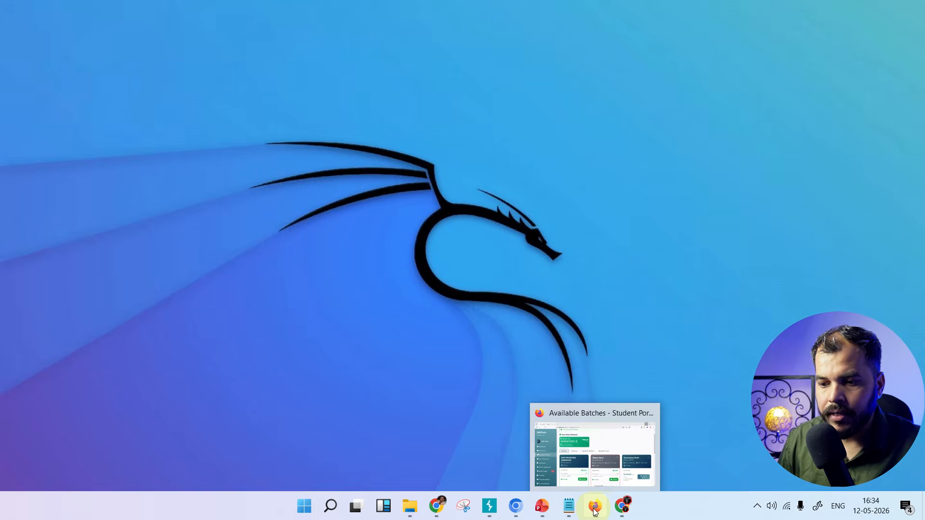
{"action": "left_click", "coordinate": [515, 505]}
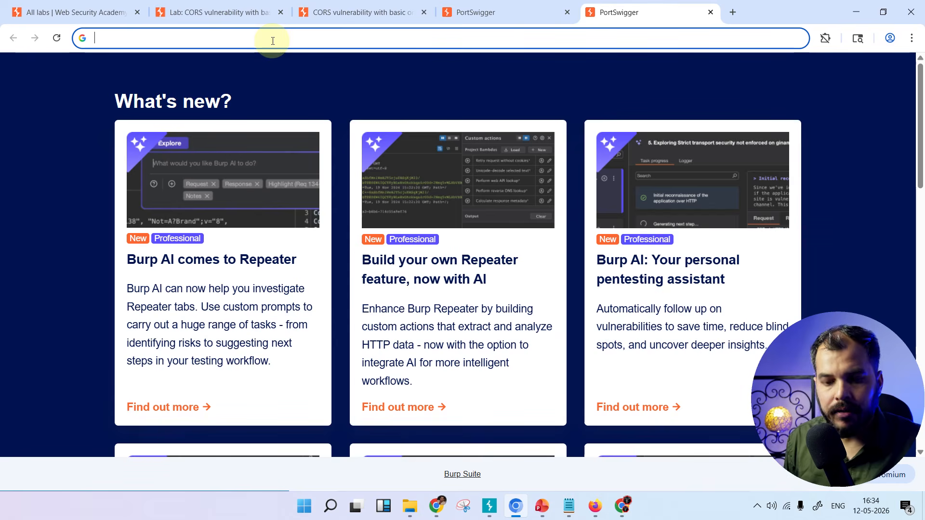
{"action": "type", "text": "acu"}
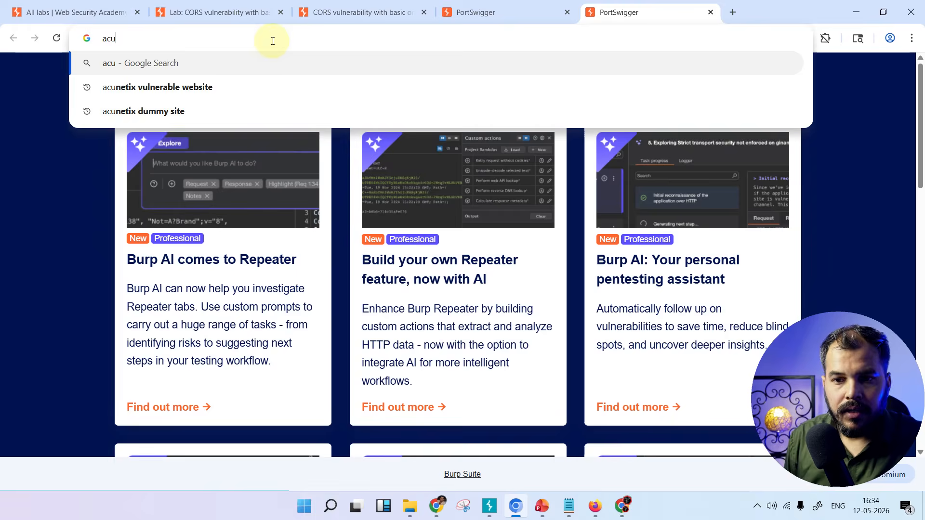
{"action": "key", "text": "Down"}
{"action": "key", "text": "Return"}
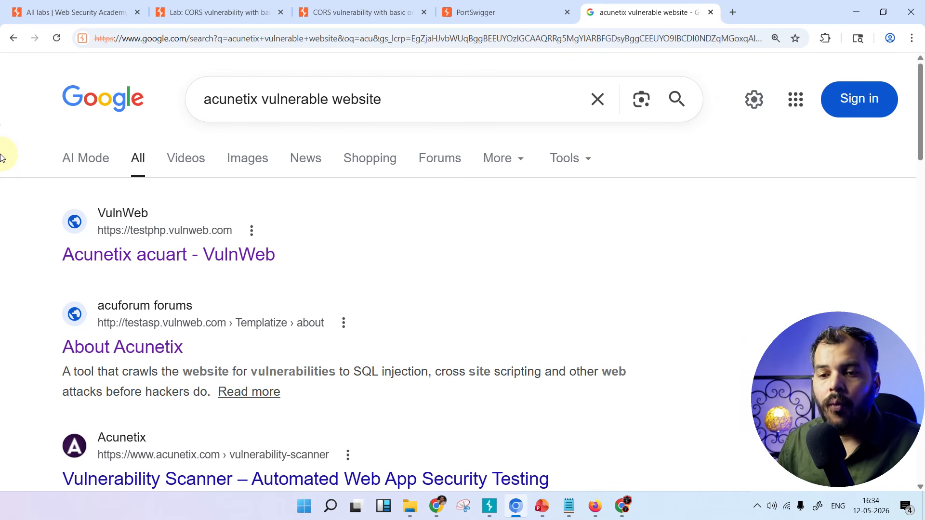
Open the "Acunetix acuart - VulnWeb" and "About Acunetix" results in separate new tabs and check whether both pages load
{"action": "middle_click", "coordinate": [134, 259]}
{"action": "middle_click", "coordinate": [130, 341]}
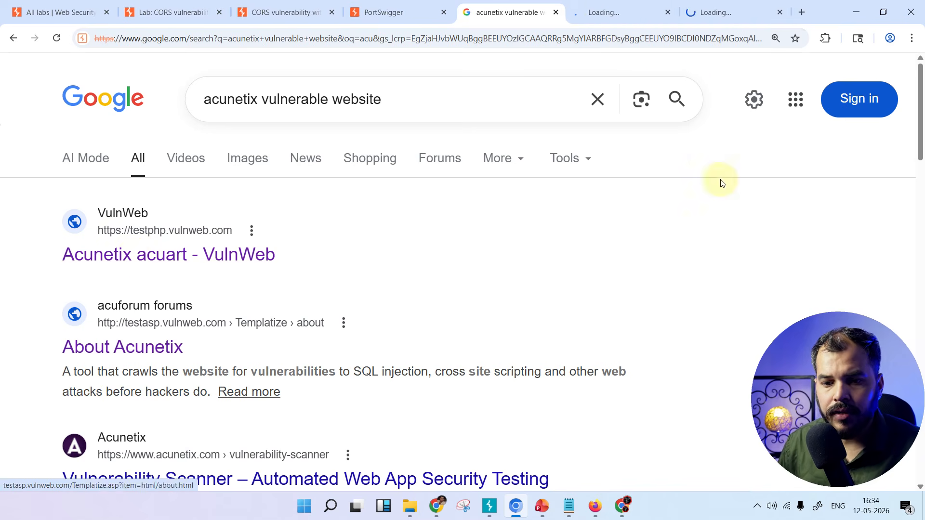
{"action": "left_click", "coordinate": [600, 16]}
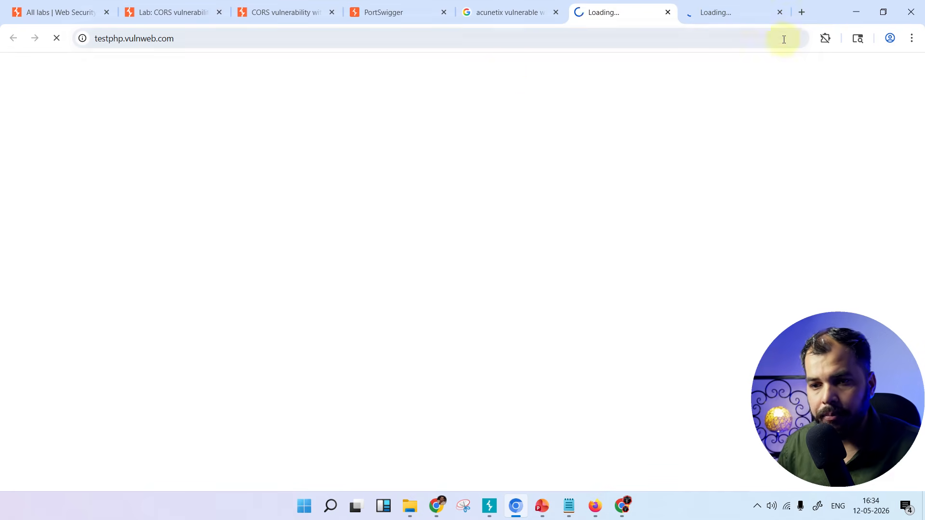
{"action": "left_click", "coordinate": [715, 14]}
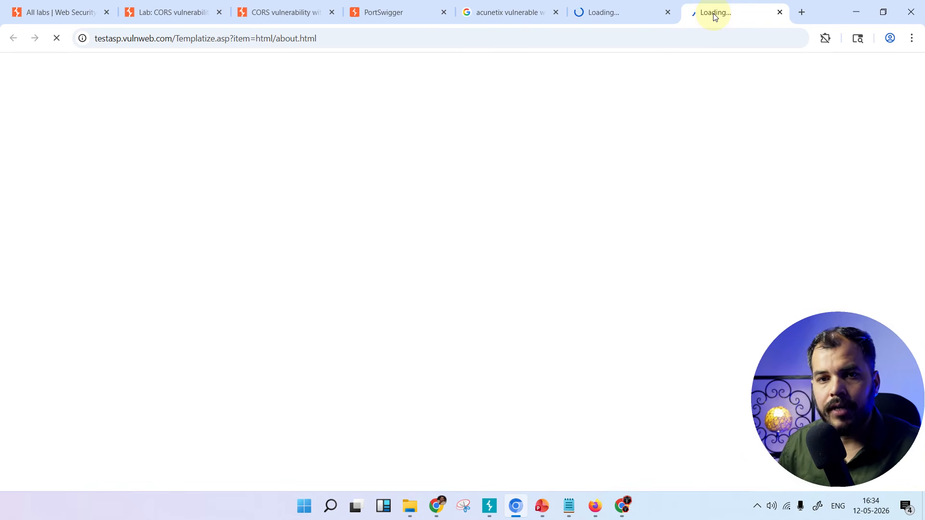
{"action": "left_click", "coordinate": [622, 14]}
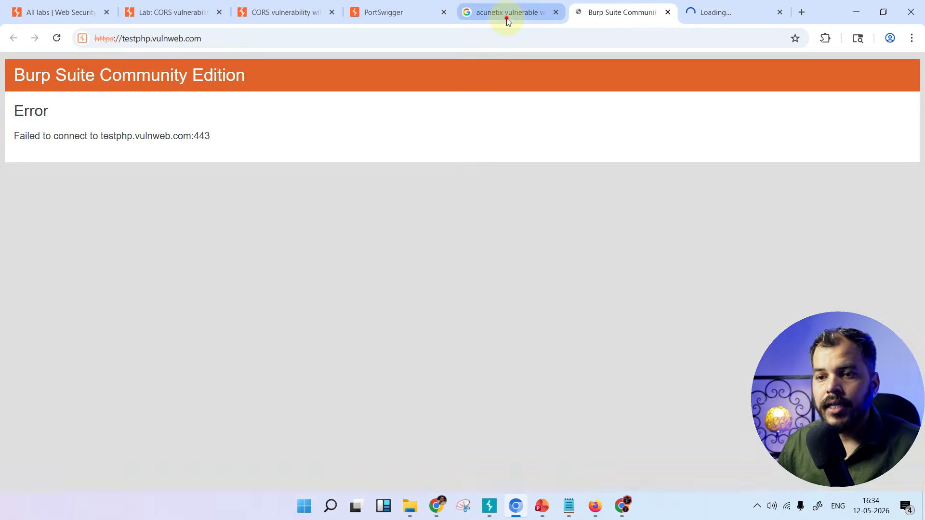
{"action": "left_click", "coordinate": [506, 18]}
{"action": "left_click", "coordinate": [620, 13]}
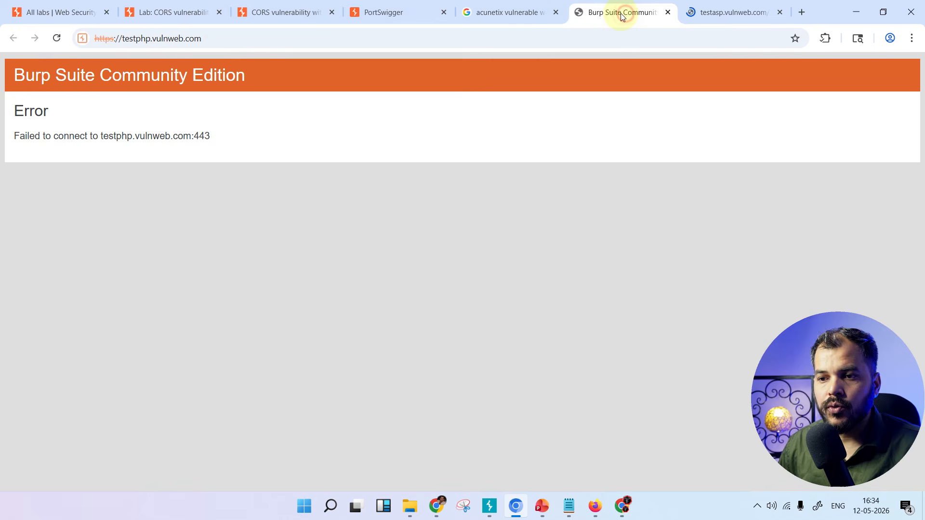
Reload the testphp.vulnweb.com and testasp.vulnweb.com pages in their tabs
{"action": "left_click", "coordinate": [57, 40]}
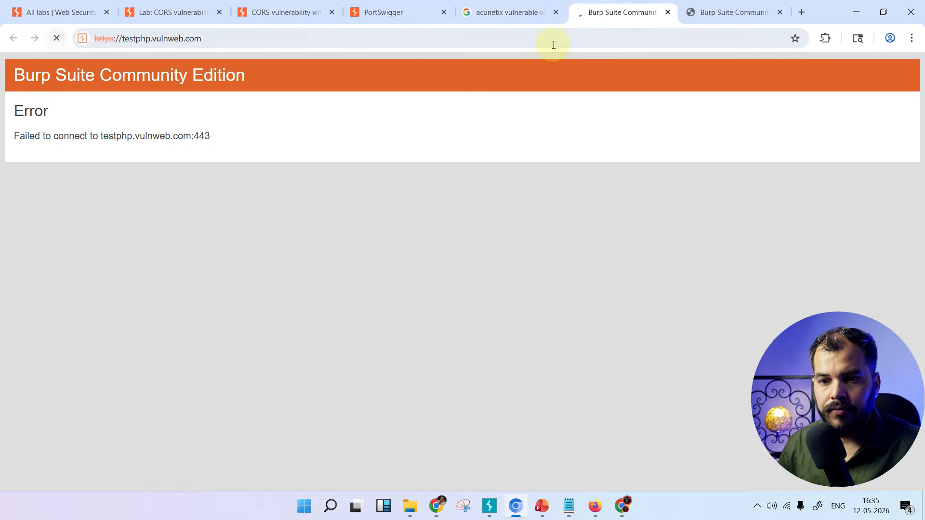
{"action": "left_click", "coordinate": [728, 12]}
{"action": "left_click", "coordinate": [56, 38]}
{"action": "left_click", "coordinate": [626, 12]}
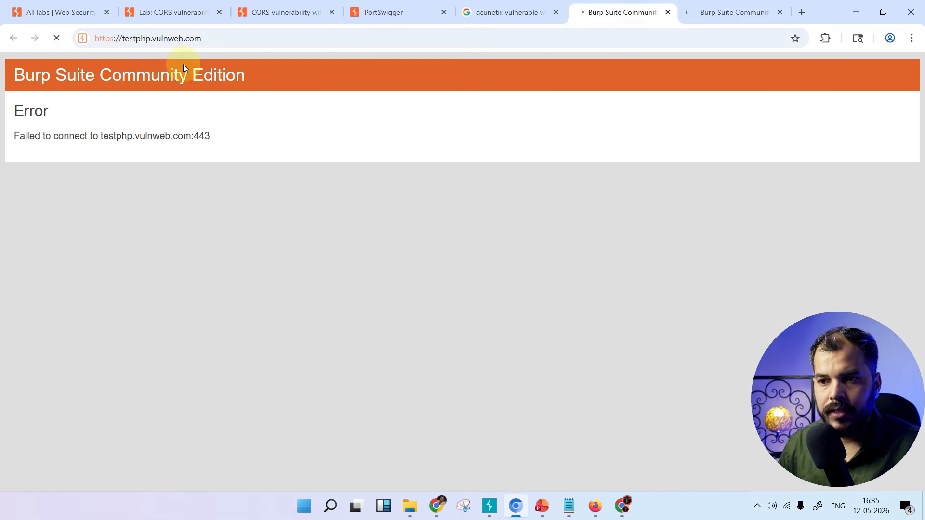
Replace the Google results page with the demo banking site at demo.testfire.net
{"action": "left_click", "coordinate": [524, 14]}
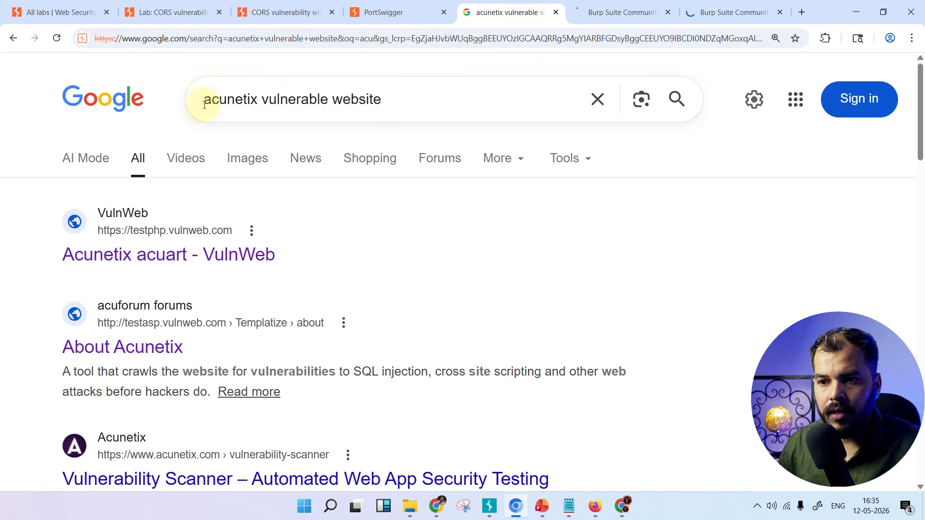
{"action": "left_click", "coordinate": [499, 106]}
{"action": "key", "text": "ctrl+a"}
{"action": "left_click", "coordinate": [232, 38]}
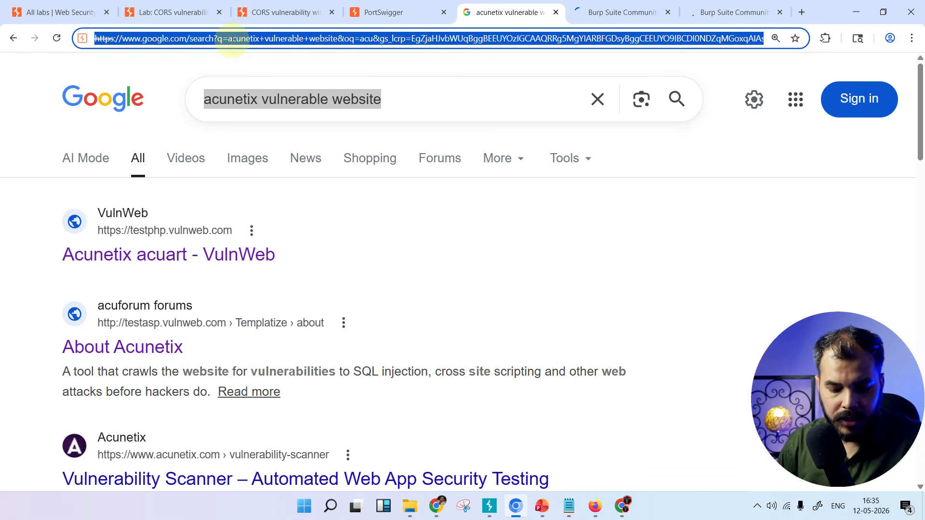
{"action": "type", "text": "demo.testfire.net"}
{"action": "key", "text": "Return"}
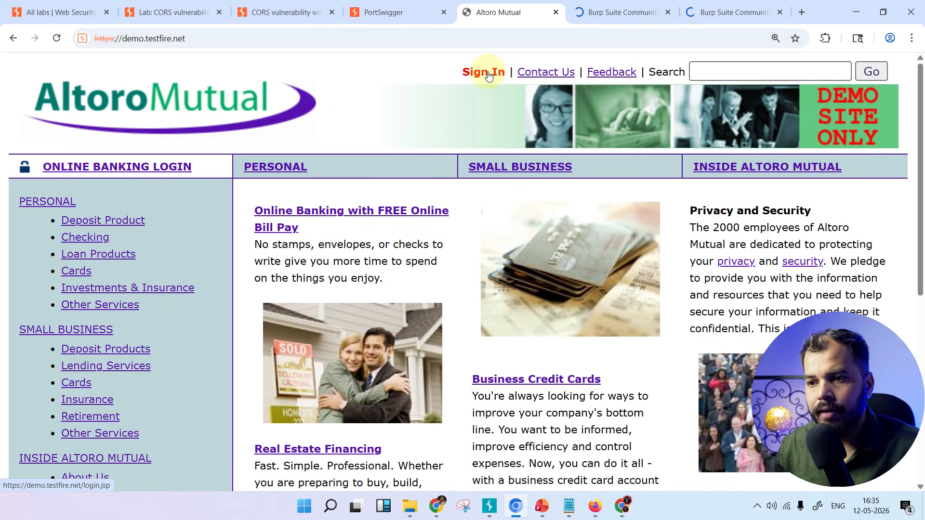
Open the Altoro Mutual Sign In page and start filling in the login username
{"action": "left_click", "coordinate": [489, 76]}
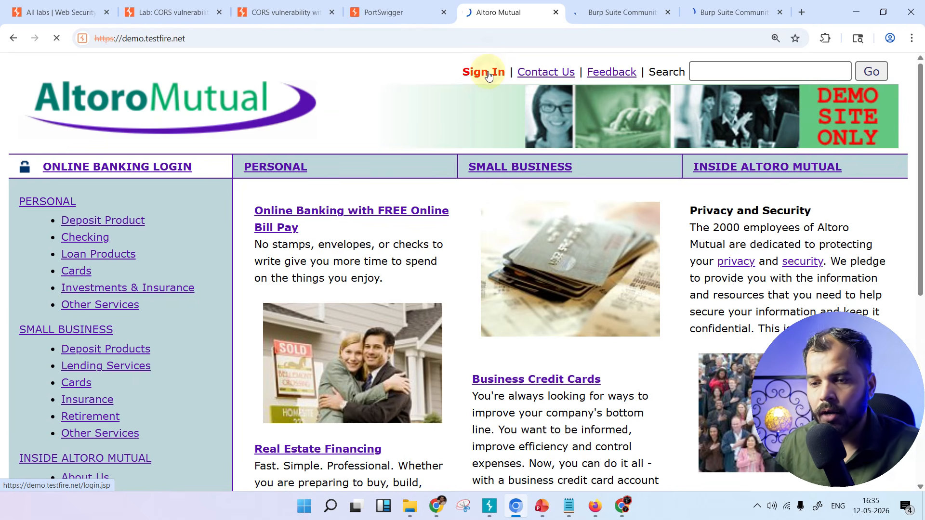
{"action": "type", "text": "dmin"}
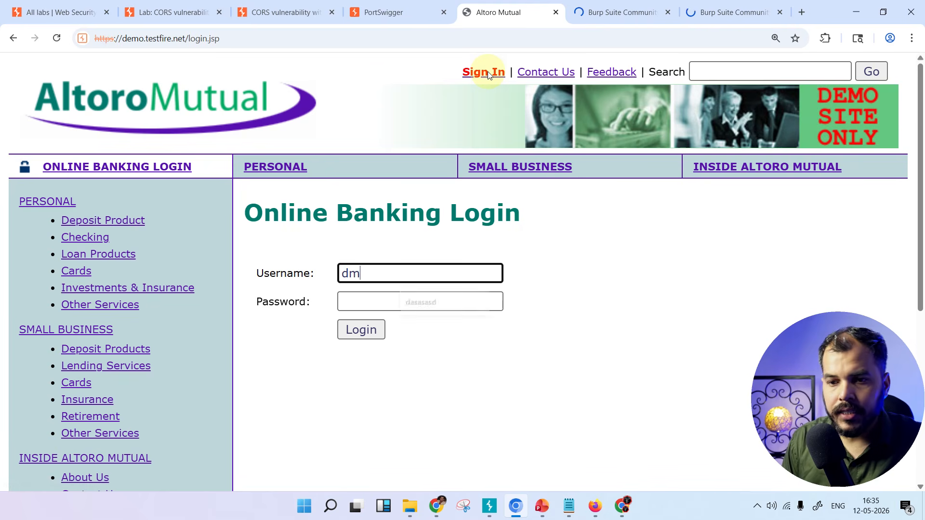
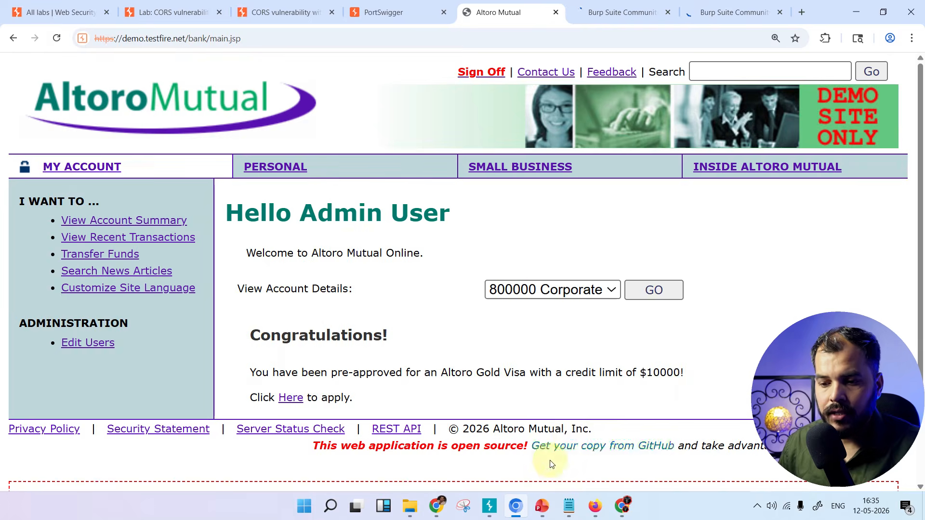
Switch to Burp Suite, enlarge the proxy's HTTP history list, and inspect the demo.testfire.net POST request to /doLogin
{"action": "left_click", "coordinate": [489, 506]}
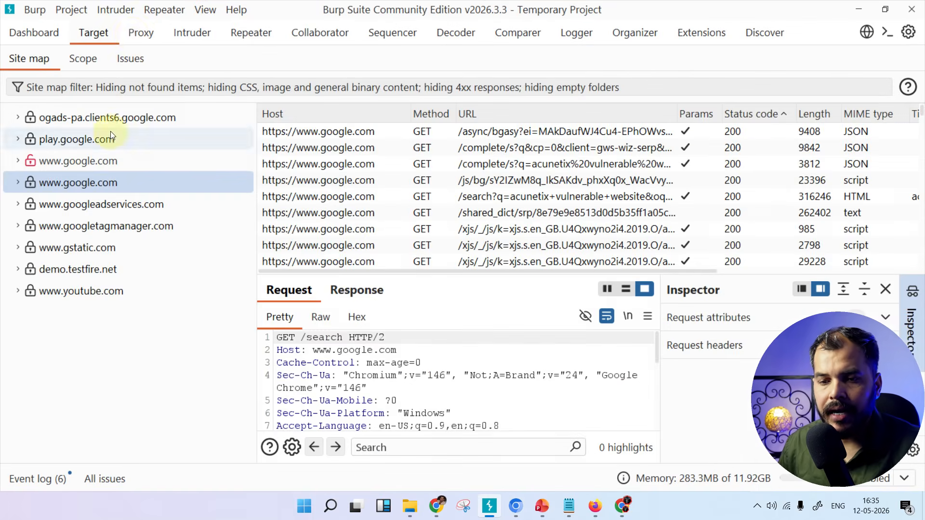
{"action": "left_click", "coordinate": [132, 34]}
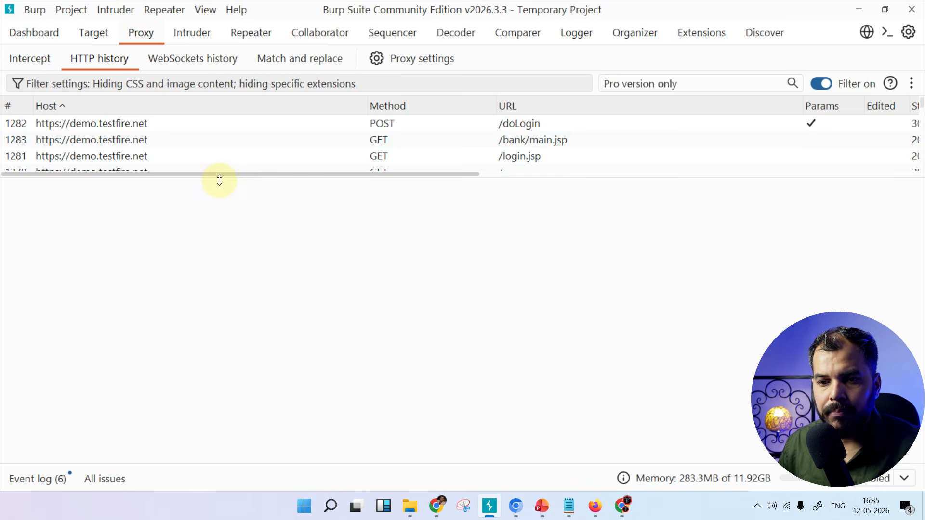
{"action": "left_click_drag", "start_coordinate": [219, 181], "coordinate": [226, 259]}
{"action": "scroll", "coordinate": [224, 217], "scroll_direction": "down", "scroll_amount": 2}
{"action": "scroll", "coordinate": [224, 218], "scroll_direction": "up", "scroll_amount": 2}
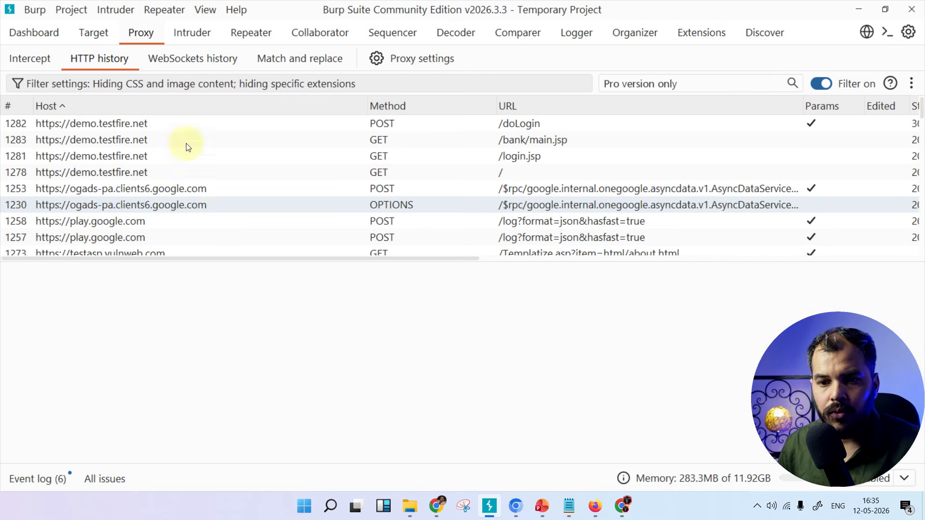
{"action": "left_click", "coordinate": [170, 121]}
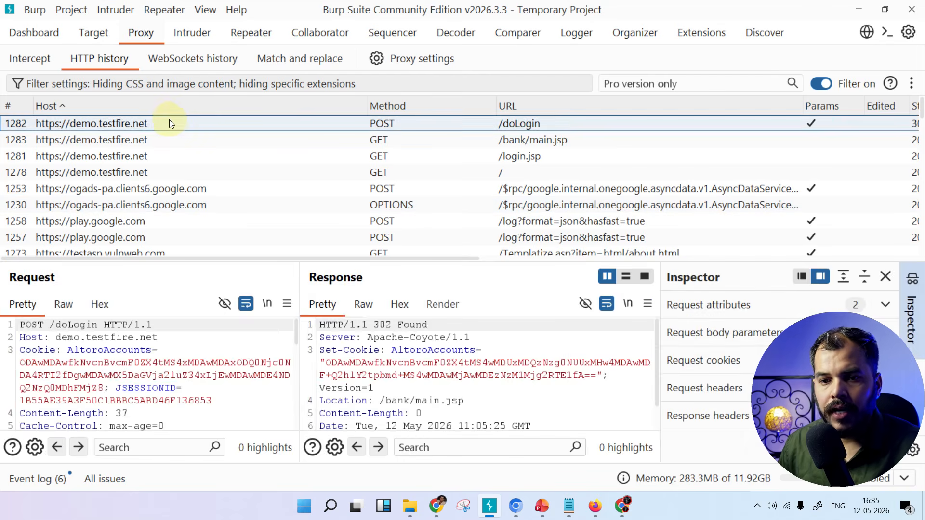
Return to the Altoro Mutual page in the browser and display the Corporate account's details down to its recent transactions
{"action": "left_click", "coordinate": [515, 512]}
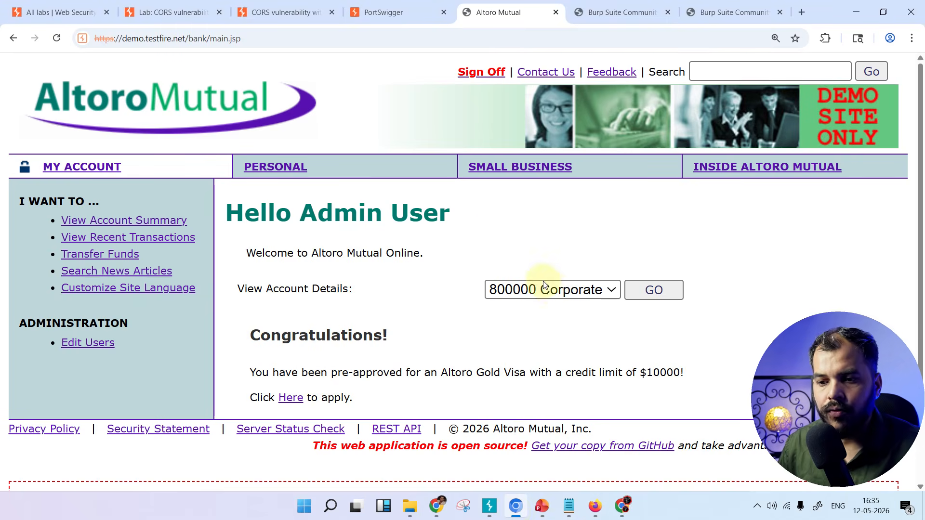
{"action": "left_click", "coordinate": [556, 290]}
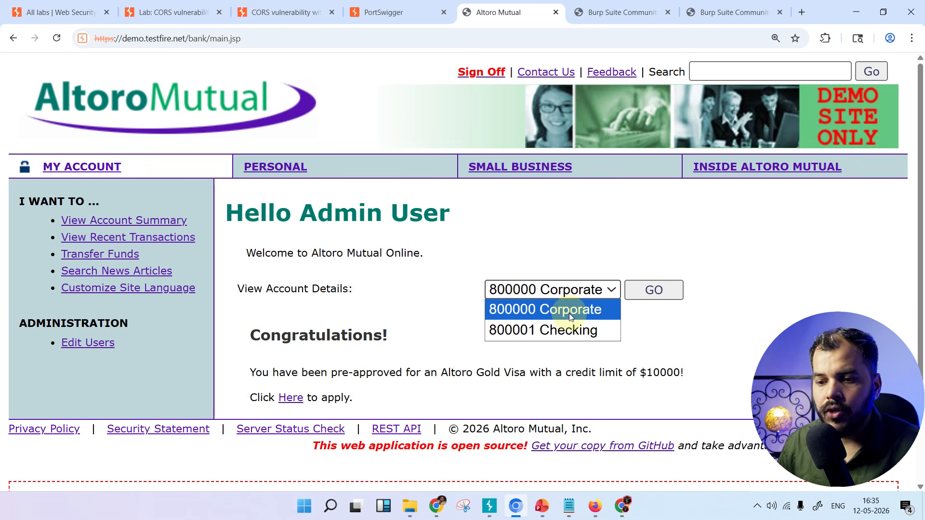
{"action": "left_click", "coordinate": [613, 314]}
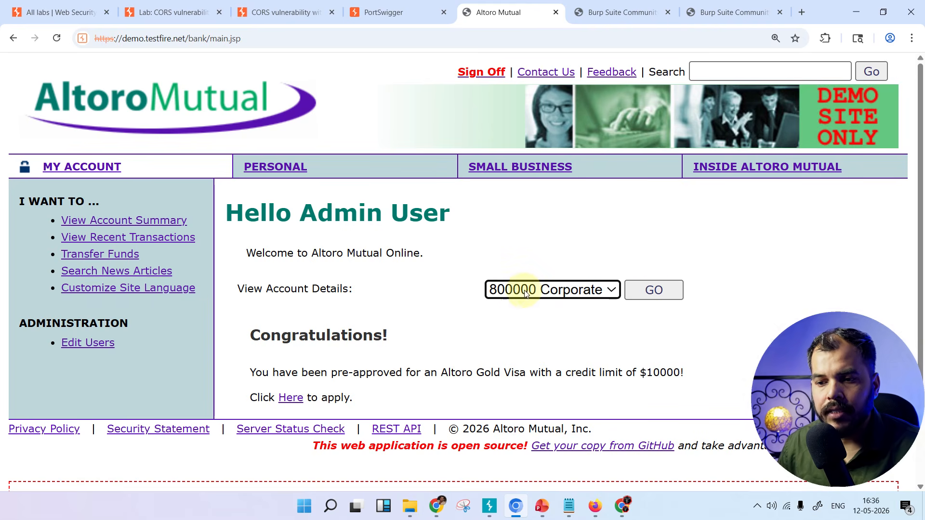
{"action": "left_click", "coordinate": [654, 290]}
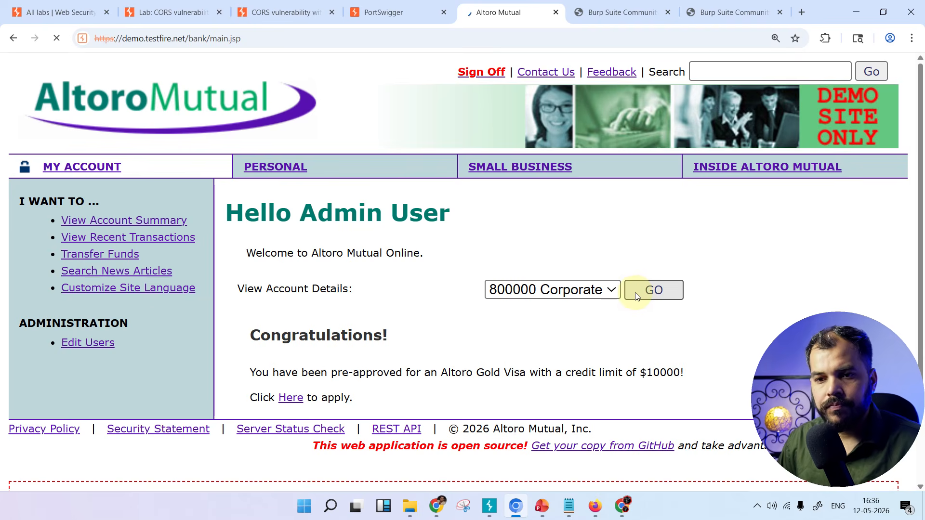
{"action": "scroll", "coordinate": [470, 270], "scroll_direction": "down", "scroll_amount": 5}
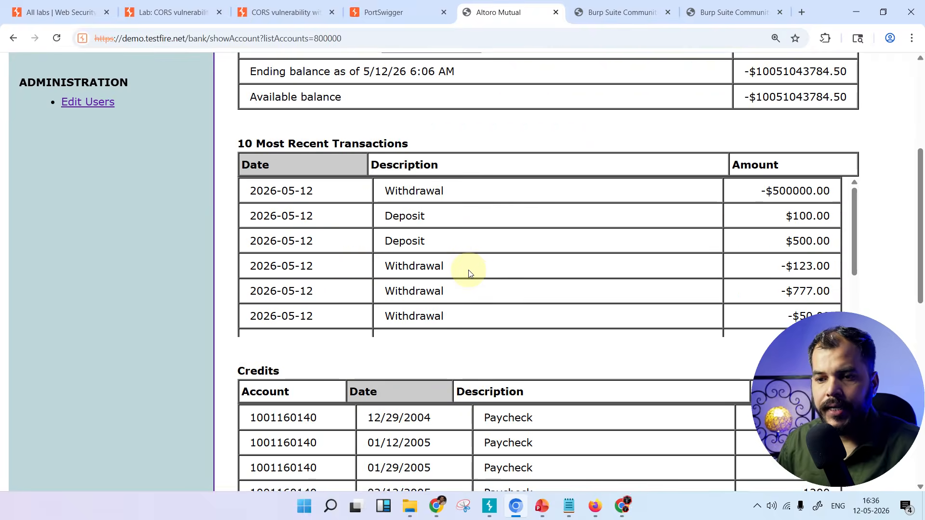
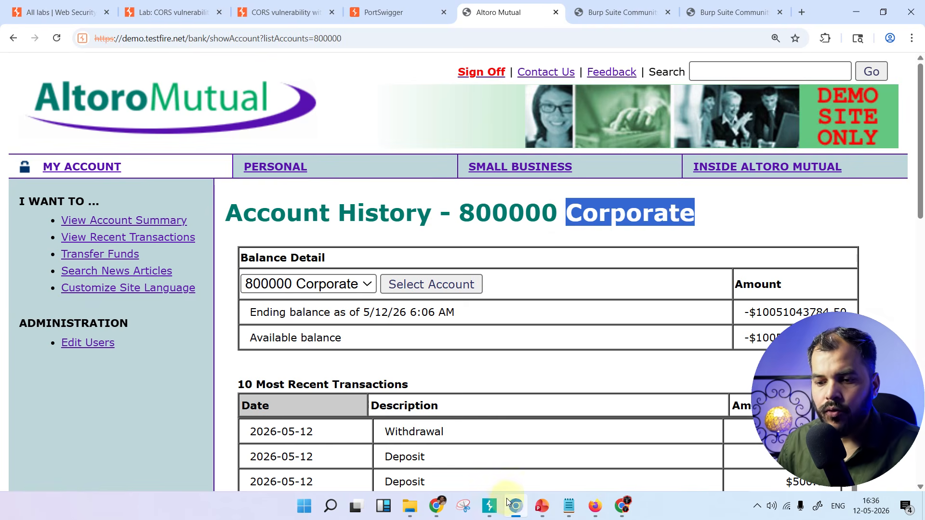
Switch to Burp Suite, open the captured demo.testfire.net GET request to /bank/showAccount, and enlarge the request and response area to inspect it
{"action": "left_click", "coordinate": [490, 506]}
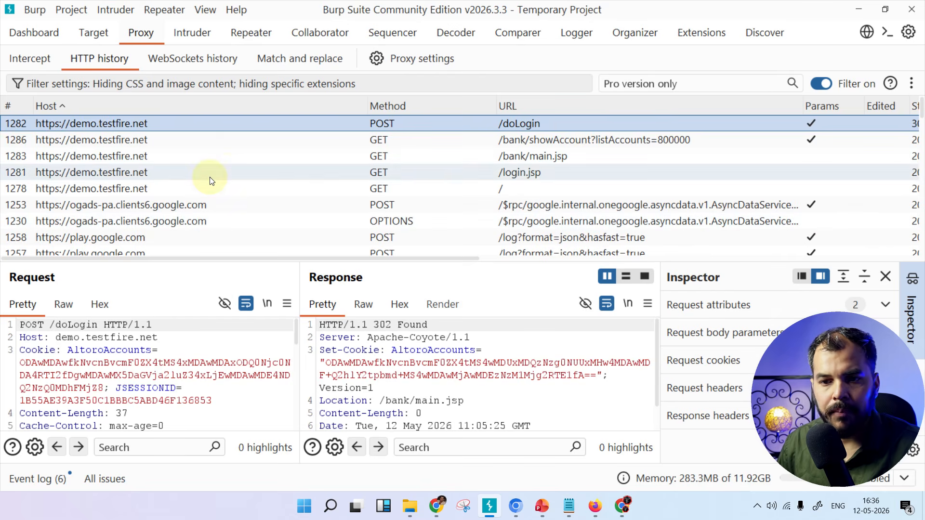
{"action": "left_click", "coordinate": [429, 139]}
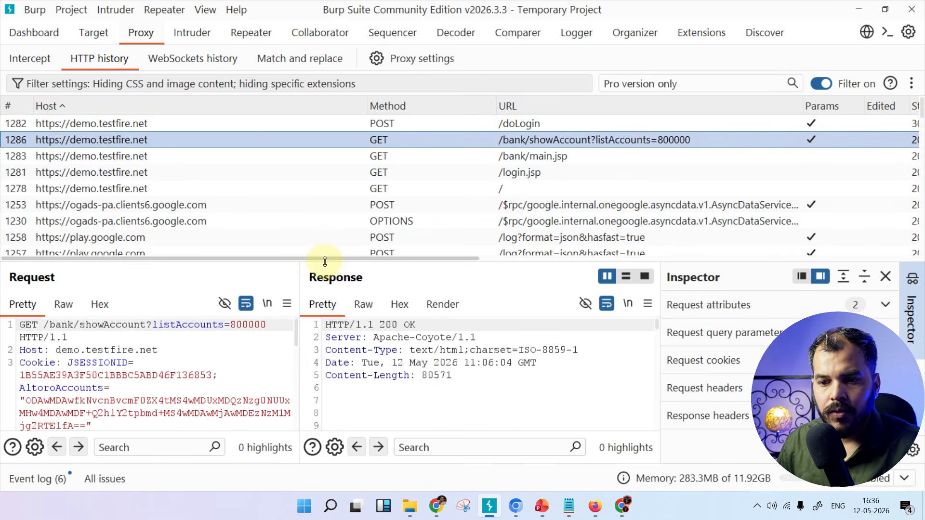
{"action": "left_click_drag", "start_coordinate": [324, 261], "coordinate": [326, 169]}
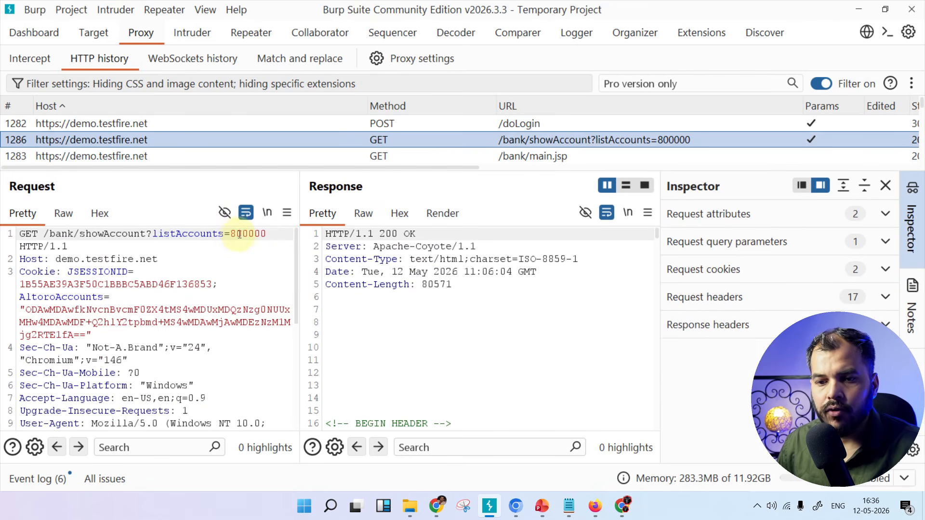
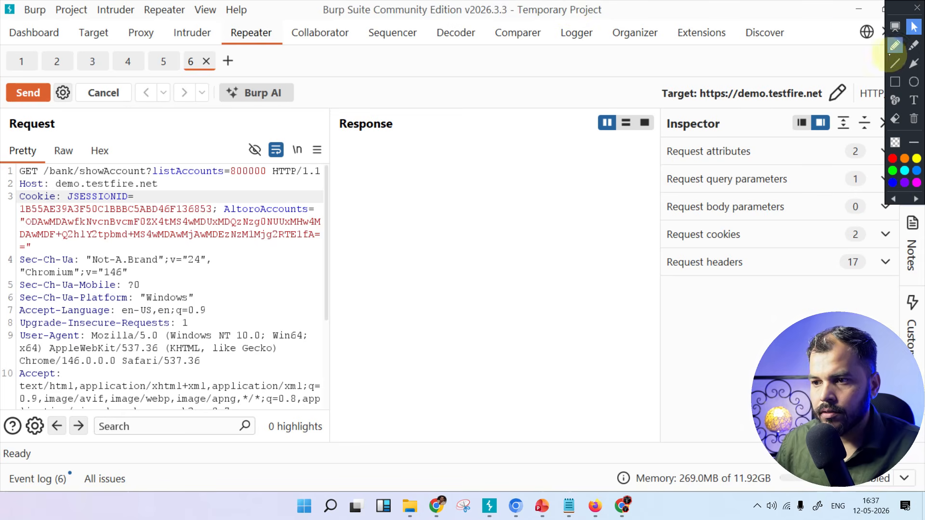
Sketch a computer and a server with the freehand pen over the empty Response area, joined by an arrow towards the server
{"action": "left_click", "coordinate": [894, 46]}
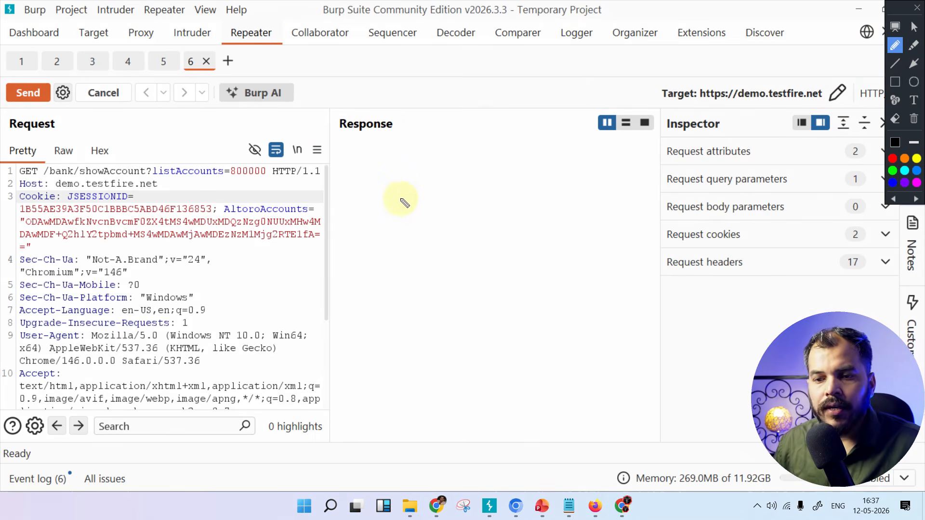
{"action": "mouse_move", "coordinate": [371, 189]}
{"action": "left_mouse_down"}
{"action": "mouse_move", "coordinate": [427, 187]}
{"action": "mouse_move", "coordinate": [424, 236]}
{"action": "mouse_move", "coordinate": [418, 227]}
{"action": "mouse_move", "coordinate": [393, 242]}
{"action": "mouse_move", "coordinate": [401, 235]}
{"action": "left_mouse_up"}
{"action": "mouse_move", "coordinate": [605, 177]}
{"action": "left_mouse_down"}
{"action": "mouse_move", "coordinate": [599, 243]}
{"action": "mouse_move", "coordinate": [646, 197]}
{"action": "mouse_move", "coordinate": [644, 248]}
{"action": "left_mouse_up"}
{"action": "left_click_drag", "start_coordinate": [666, 244], "coordinate": [594, 255]}
{"action": "left_click_drag", "start_coordinate": [491, 198], "coordinate": [607, 183]}
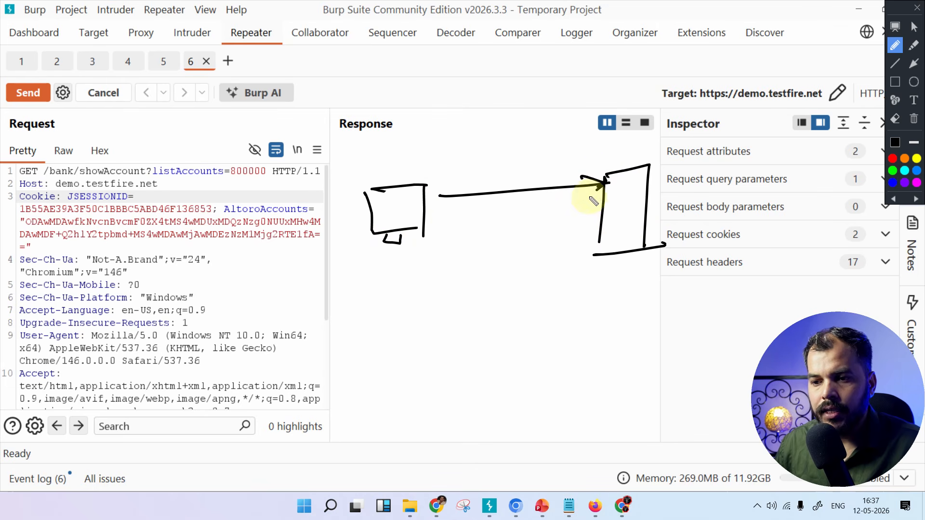
{"action": "left_click_drag", "start_coordinate": [605, 183], "coordinate": [588, 196]}
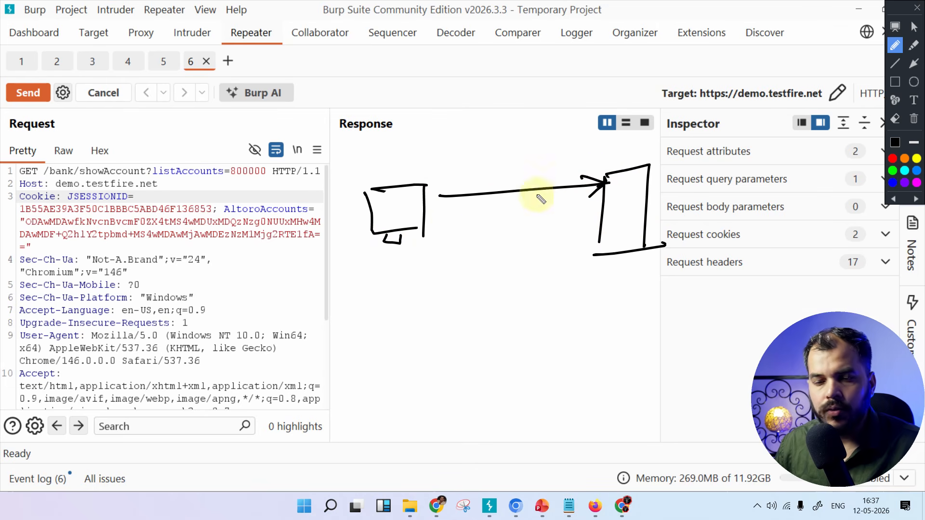
Draw a tall intercepting box across the arrow, with a loop, a second arrow to the server and a diagonal arrow leading out below
{"action": "mouse_move", "coordinate": [494, 163]}
{"action": "left_mouse_down"}
{"action": "mouse_move", "coordinate": [494, 269]}
{"action": "mouse_move", "coordinate": [525, 156]}
{"action": "mouse_move", "coordinate": [521, 265]}
{"action": "mouse_move", "coordinate": [536, 266]}
{"action": "left_mouse_up"}
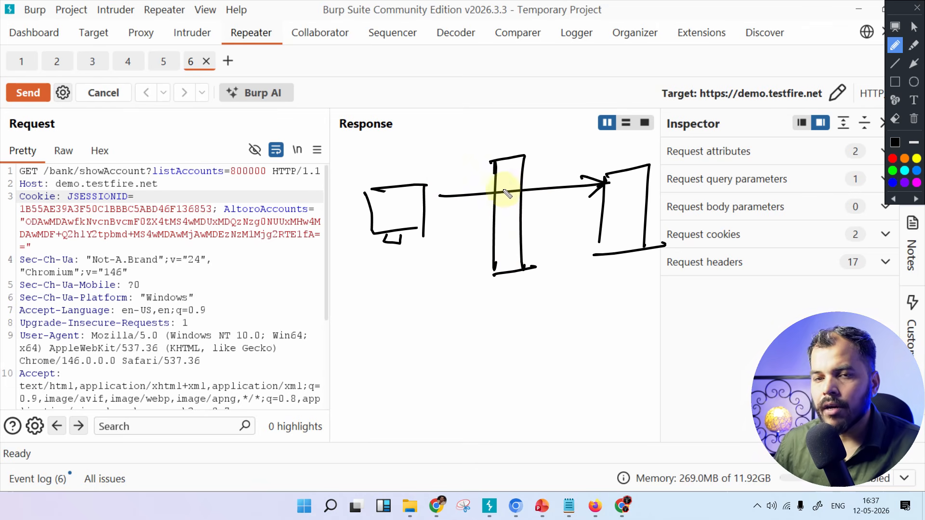
{"action": "mouse_move", "coordinate": [511, 193]}
{"action": "left_mouse_down"}
{"action": "mouse_move", "coordinate": [534, 197]}
{"action": "mouse_move", "coordinate": [528, 212]}
{"action": "mouse_move", "coordinate": [549, 225]}
{"action": "mouse_move", "coordinate": [600, 222]}
{"action": "mouse_move", "coordinate": [587, 230]}
{"action": "left_mouse_up"}
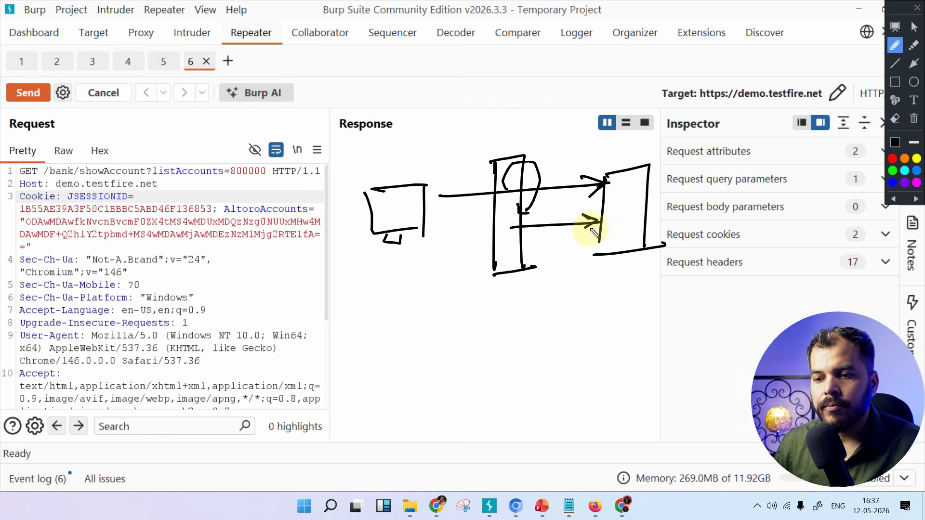
{"action": "mouse_move", "coordinate": [510, 237]}
{"action": "left_mouse_down"}
{"action": "mouse_move", "coordinate": [450, 276]}
{"action": "mouse_move", "coordinate": [463, 275]}
{"action": "left_mouse_up"}
Handwrite the label "Repeater" below the outgoing diagonal arrow of the sketch
{"action": "left_click_drag", "start_coordinate": [394, 291], "coordinate": [395, 327]}
{"action": "left_click_drag", "start_coordinate": [384, 316], "coordinate": [415, 315]}
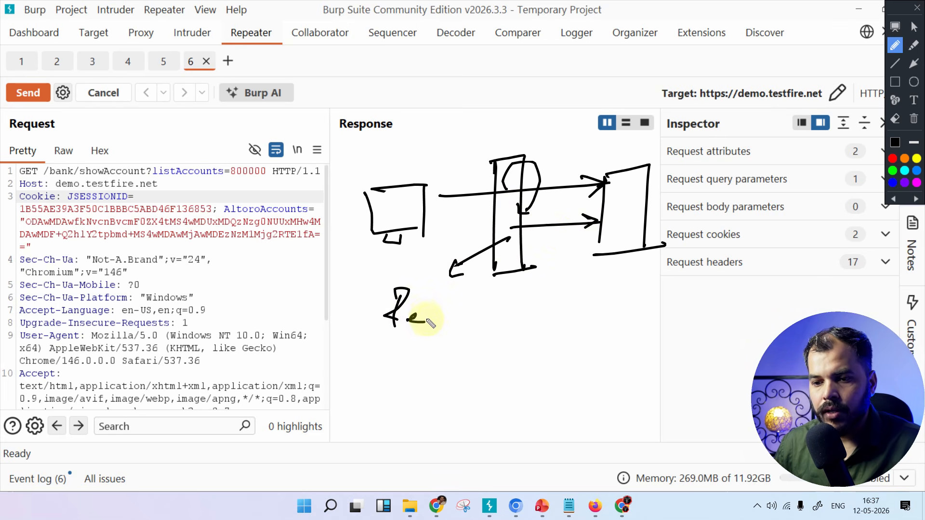
{"action": "left_click_drag", "start_coordinate": [437, 319], "coordinate": [507, 314]}
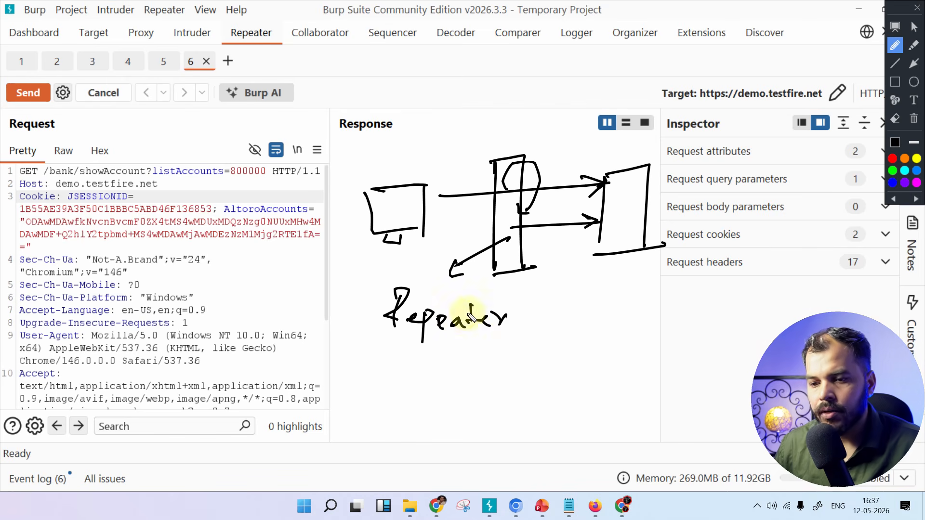
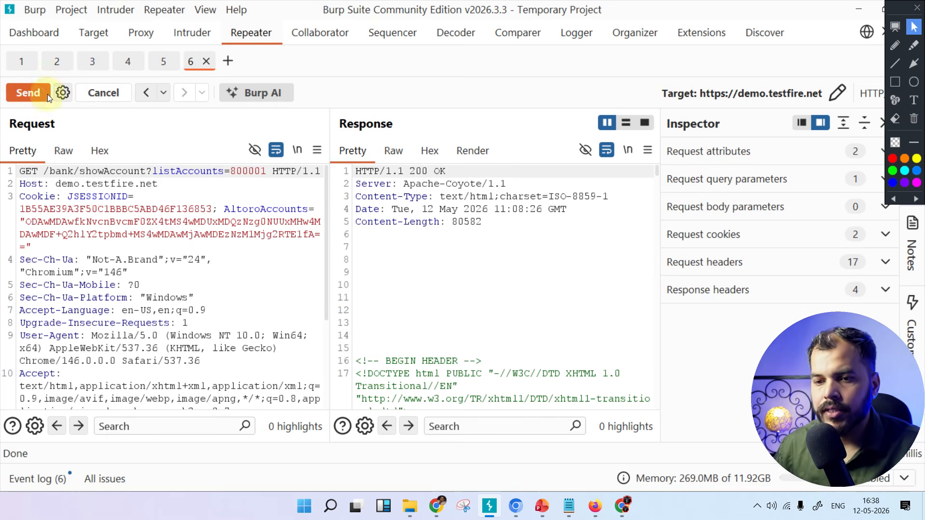
Send the response of the showAccount request for listAccounts=800001 from Repeater to Comparer
{"action": "scroll", "coordinate": [495, 275], "scroll_direction": "down", "scroll_amount": 5}
{"action": "scroll", "coordinate": [498, 278], "scroll_direction": "down", "scroll_amount": 10}
{"action": "right_click", "coordinate": [497, 275]}
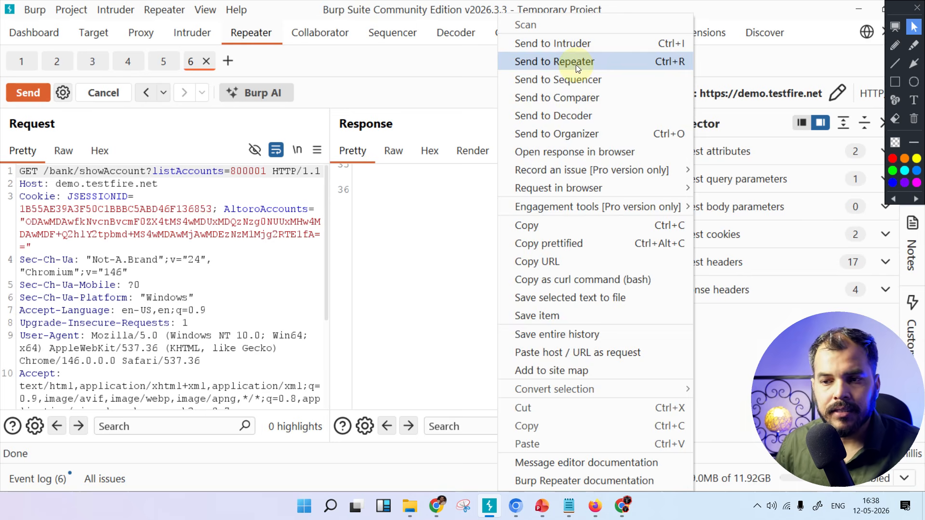
{"action": "left_click", "coordinate": [576, 102]}
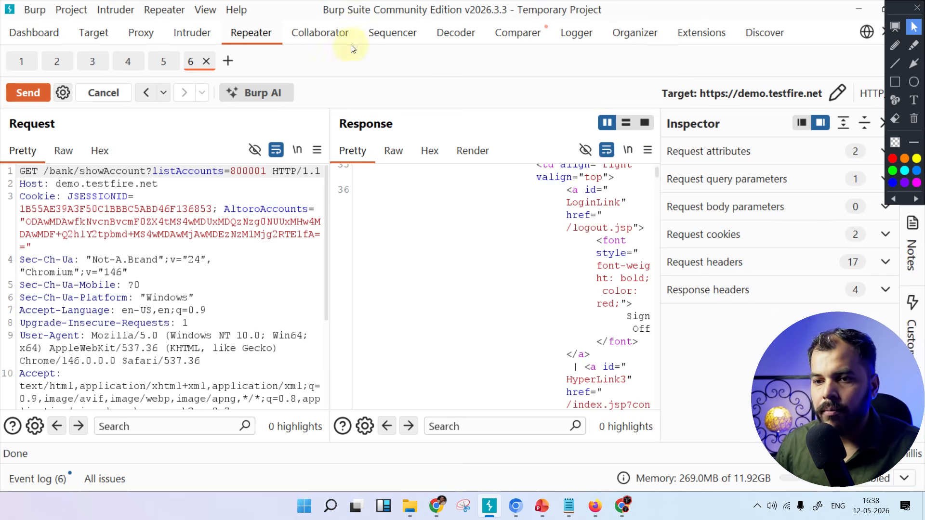
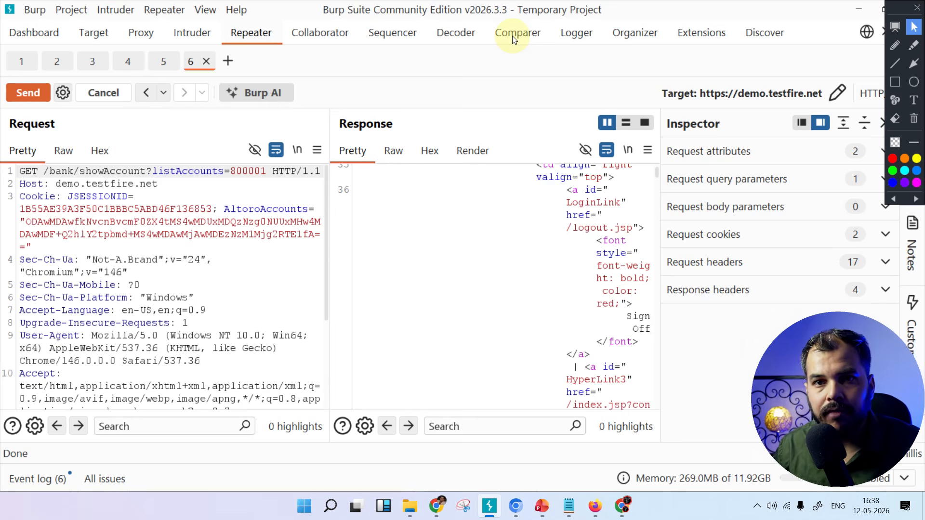
Run a word-level comparison in Comparer between response item 1 and response item 2
{"action": "left_click", "coordinate": [513, 37]}
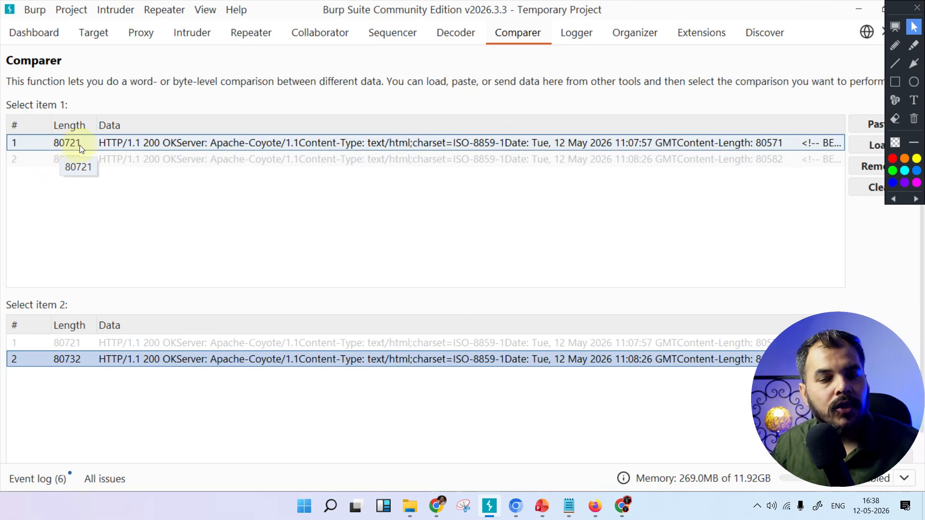
{"action": "left_click", "coordinate": [72, 364]}
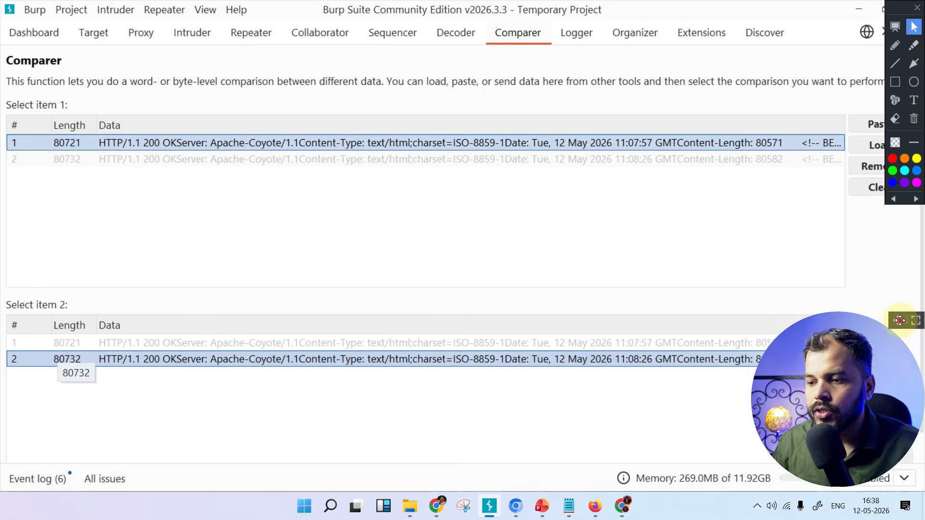
{"action": "left_click_drag", "start_coordinate": [898, 320], "coordinate": [905, 260]}
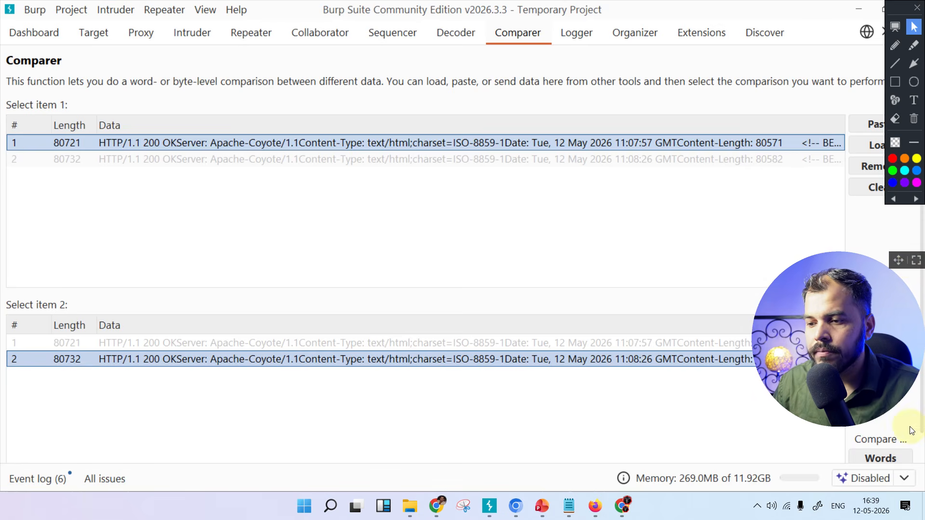
{"action": "scroll", "coordinate": [909, 427], "scroll_direction": "down", "scroll_amount": 1}
{"action": "scroll", "coordinate": [897, 434], "scroll_direction": "up", "scroll_amount": 1}
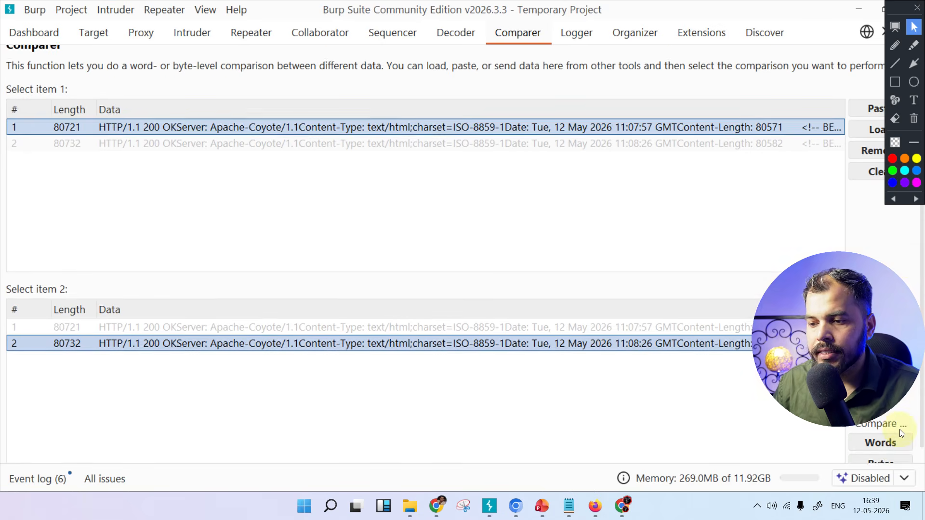
{"action": "scroll", "coordinate": [894, 446], "scroll_direction": "down", "scroll_amount": 1}
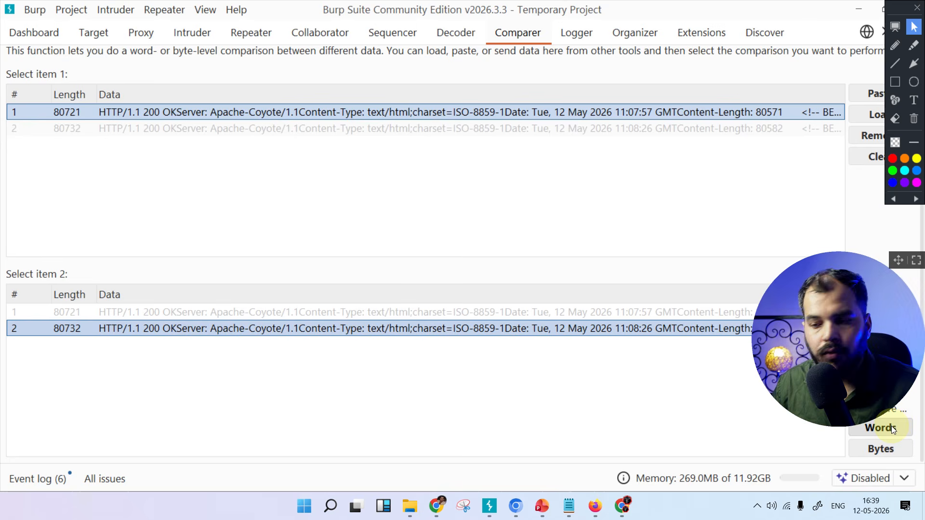
{"action": "left_click", "coordinate": [891, 426]}
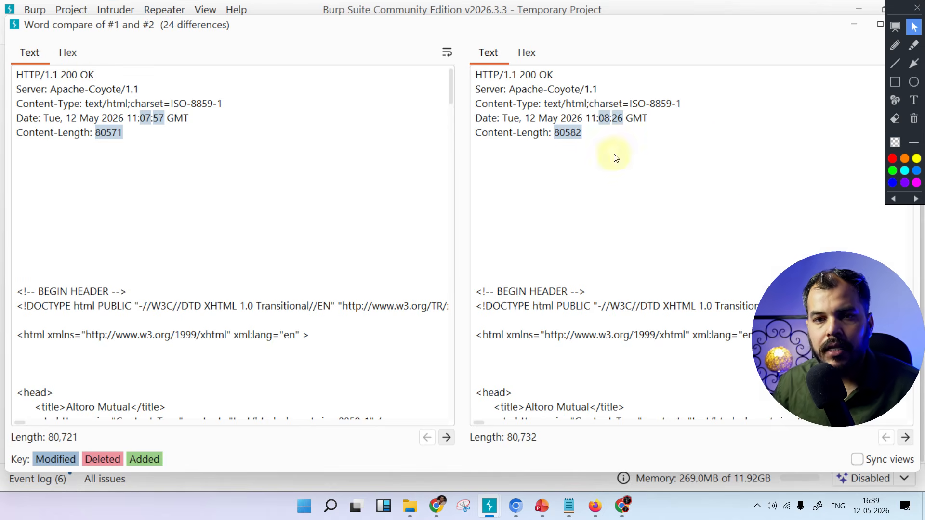
Look through the header and page markup of both responses separately in the word comparison
{"action": "scroll", "coordinate": [295, 227], "scroll_direction": "down", "scroll_amount": 12}
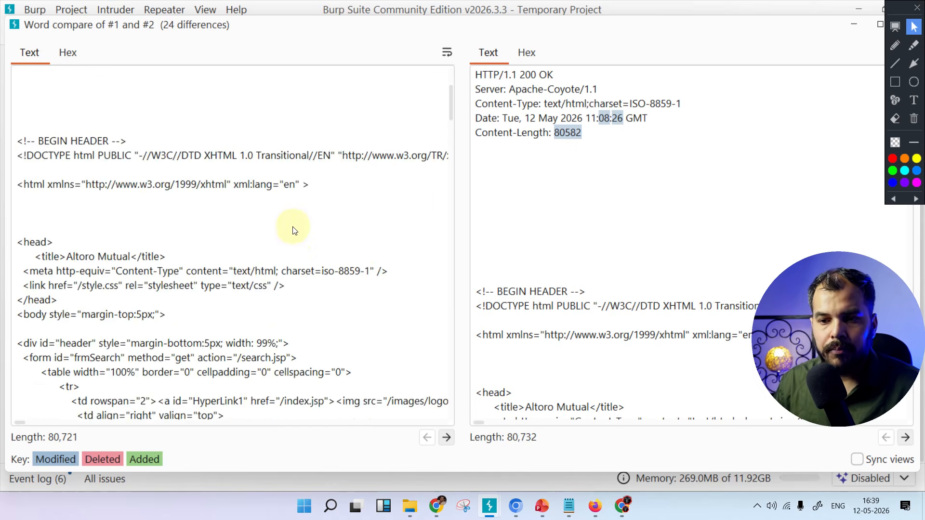
{"action": "scroll", "coordinate": [524, 250], "scroll_direction": "down", "scroll_amount": 7}
{"action": "scroll", "coordinate": [523, 249], "scroll_direction": "down", "scroll_amount": 6}
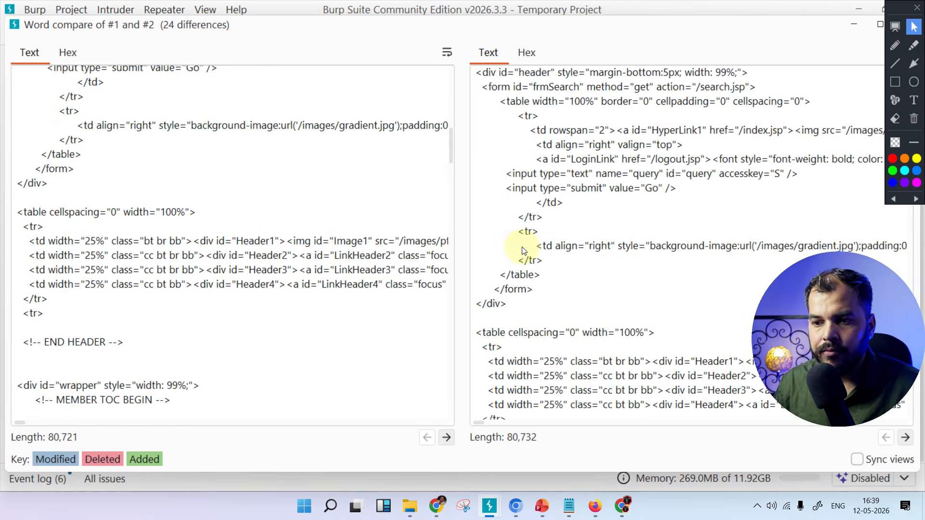
{"action": "scroll", "coordinate": [267, 254], "scroll_direction": "down", "scroll_amount": 2}
{"action": "scroll", "coordinate": [268, 255], "scroll_direction": "up", "scroll_amount": 9}
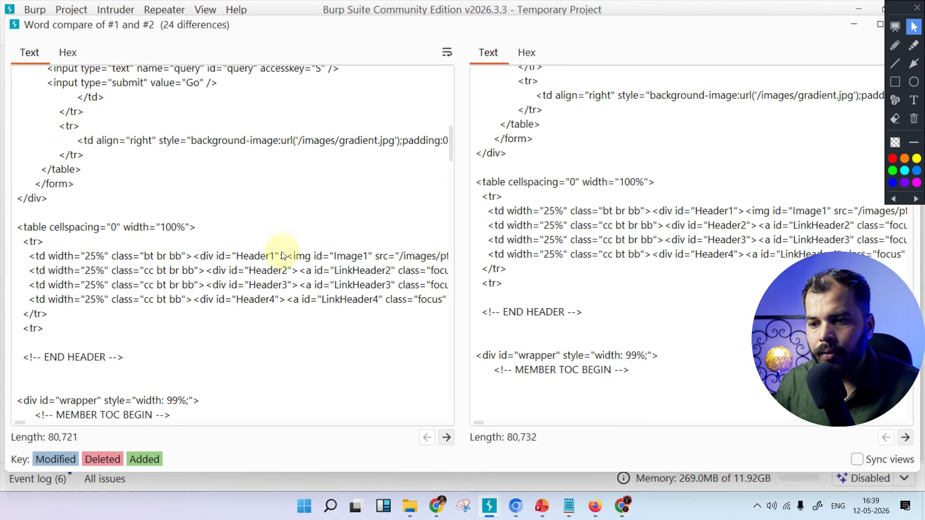
{"action": "scroll", "coordinate": [702, 285], "scroll_direction": "up", "scroll_amount": 1}
{"action": "scroll", "coordinate": [702, 285], "scroll_direction": "up", "scroll_amount": 12}
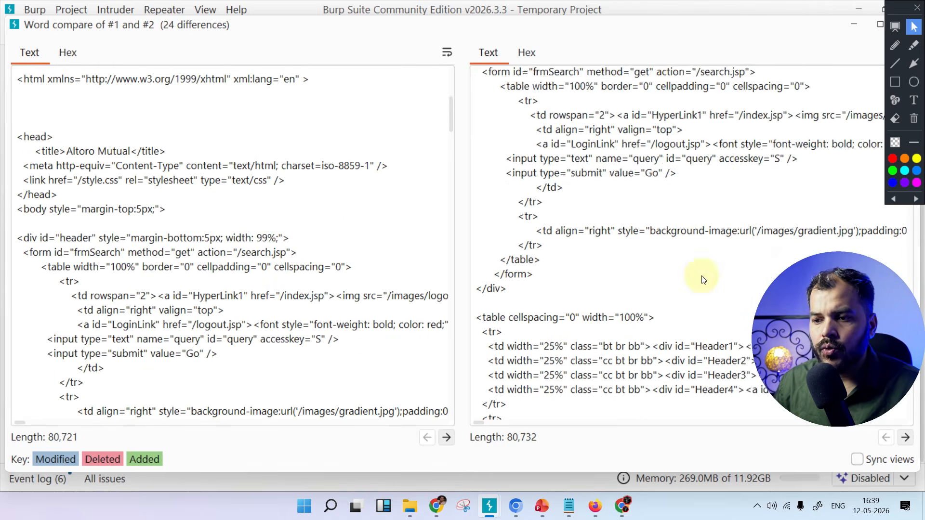
{"action": "scroll", "coordinate": [240, 222], "scroll_direction": "up", "scroll_amount": 6}
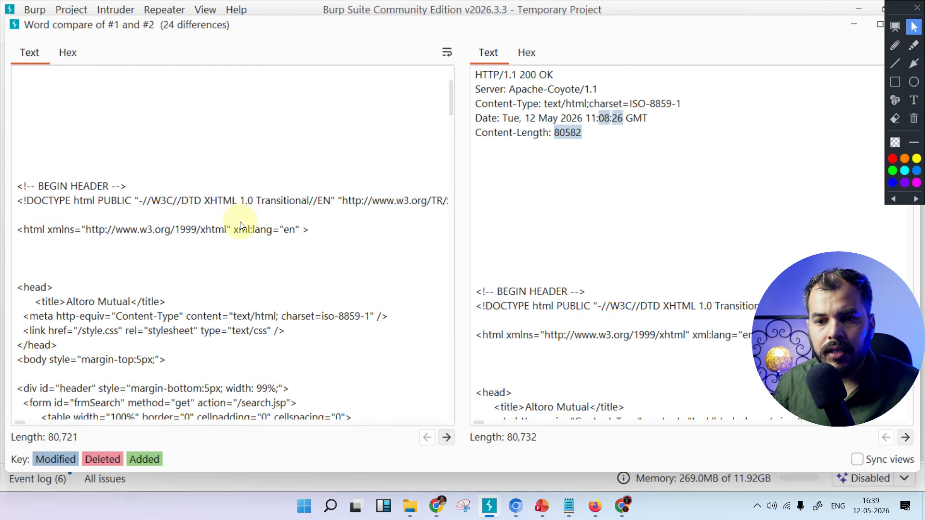
Turn on synchronized views for the two compared responses and check that they scroll together
{"action": "left_click", "coordinate": [857, 461]}
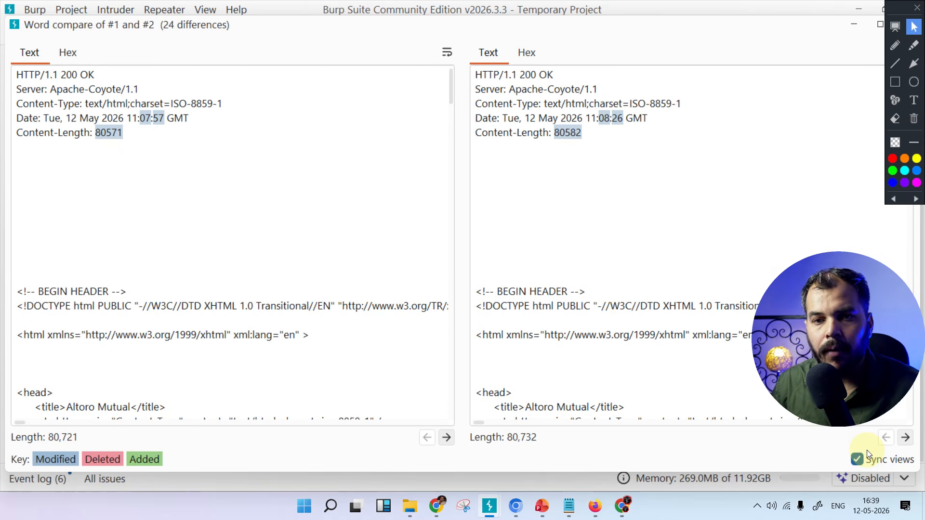
{"action": "scroll", "coordinate": [316, 155], "scroll_direction": "down", "scroll_amount": 4}
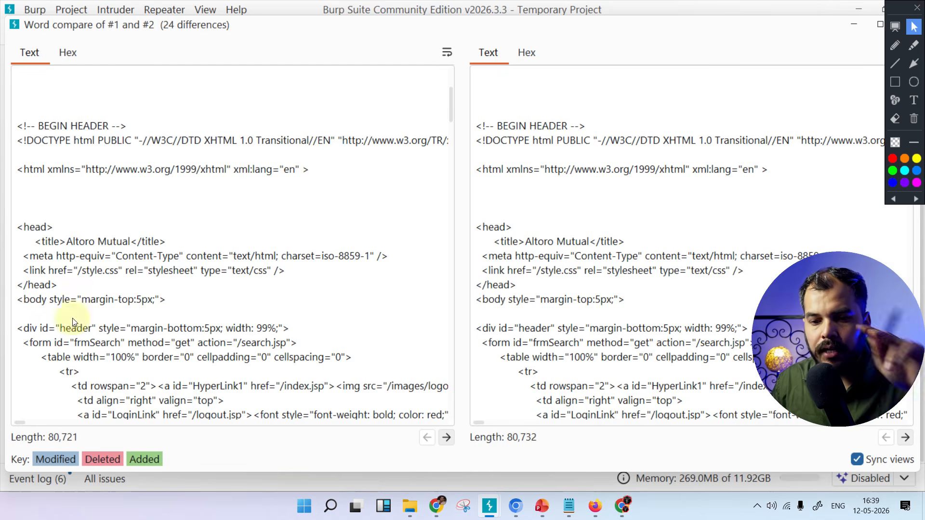
{"action": "left_click_drag", "start_coordinate": [20, 424], "coordinate": [12, 423]}
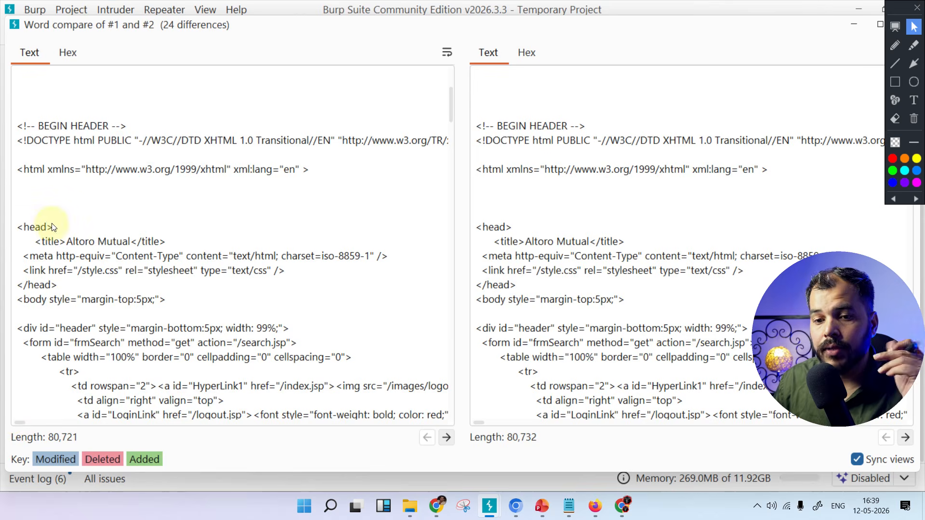
{"action": "scroll", "coordinate": [57, 234], "scroll_direction": "up", "scroll_amount": 4}
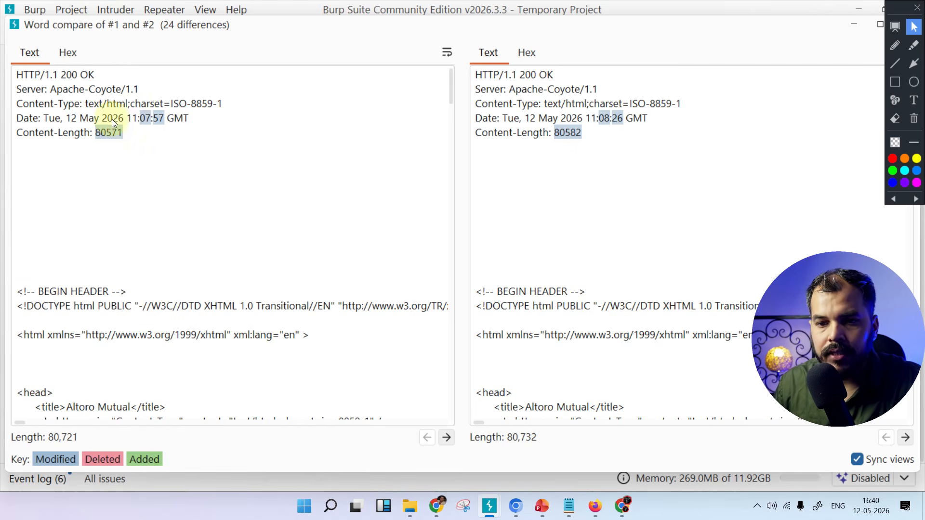
Compare the highlighted Date times and Content-Length values in the headers of the two responses
{"action": "left_click_drag", "start_coordinate": [128, 118], "coordinate": [184, 118]}
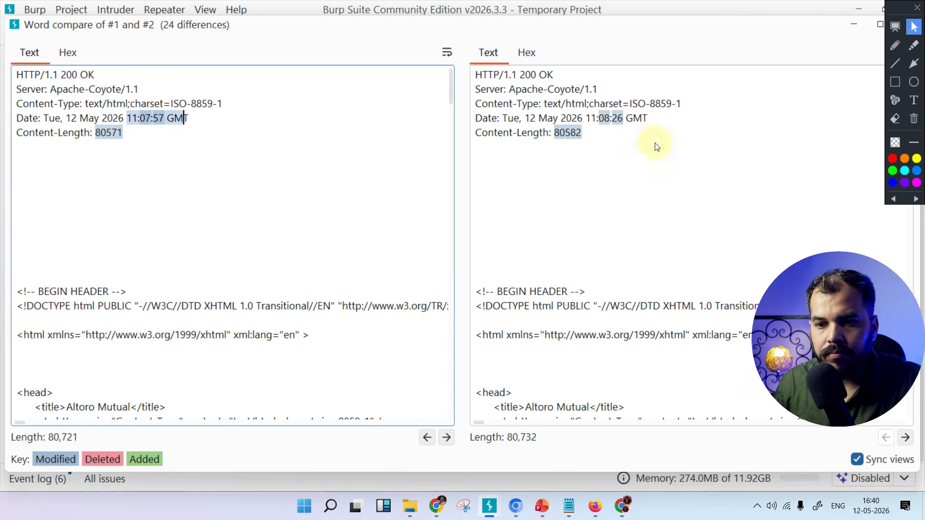
{"action": "left_click_drag", "start_coordinate": [586, 119], "coordinate": [640, 119]}
{"action": "left_click", "coordinate": [560, 133]}
{"action": "left_click_drag", "start_coordinate": [555, 133], "coordinate": [582, 133]}
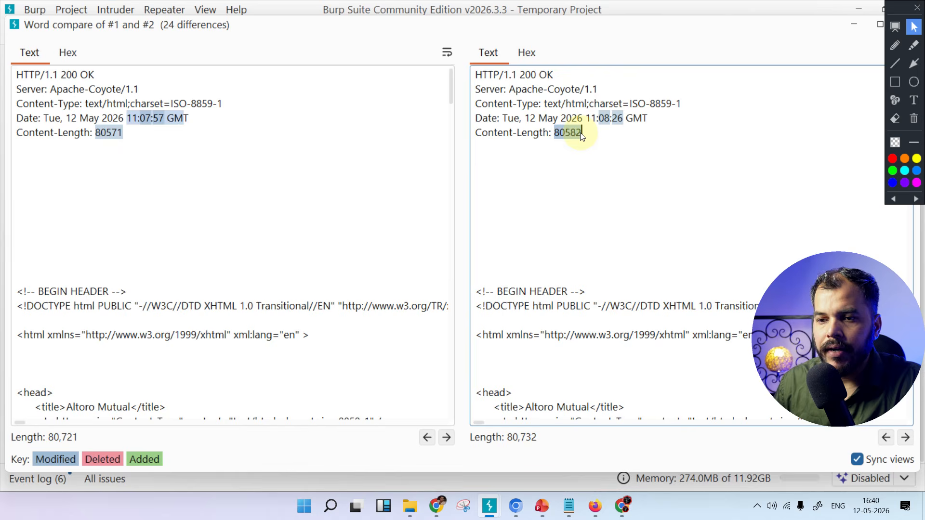
{"action": "double_click", "coordinate": [101, 137]}
Examine the highlighted differences in the Account History heading, account options and balance details of both responses
{"action": "scroll", "coordinate": [599, 326], "scroll_direction": "down", "scroll_amount": 2}
{"action": "scroll", "coordinate": [599, 327], "scroll_direction": "down", "scroll_amount": 10}
{"action": "scroll", "coordinate": [599, 327], "scroll_direction": "down", "scroll_amount": 10}
{"action": "scroll", "coordinate": [597, 323], "scroll_direction": "down", "scroll_amount": 8}
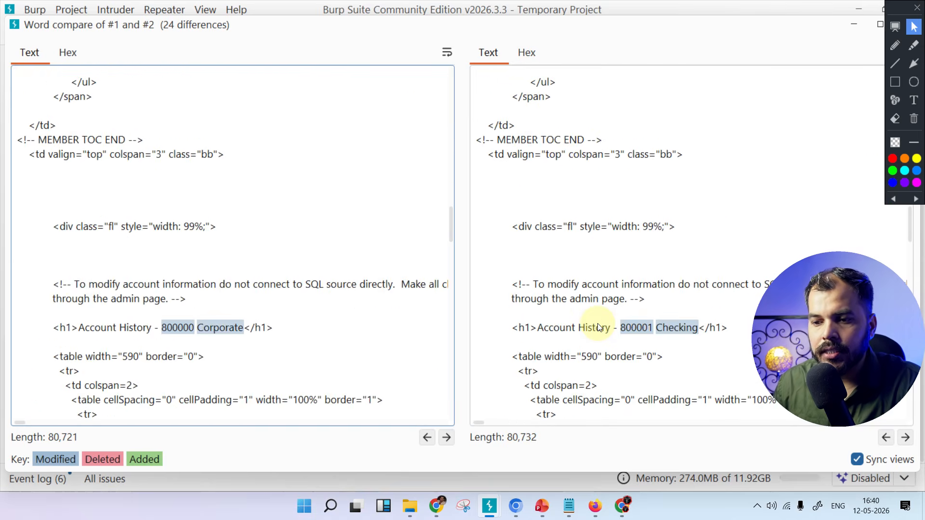
{"action": "scroll", "coordinate": [598, 324], "scroll_direction": "down", "scroll_amount": 2}
{"action": "scroll", "coordinate": [207, 289], "scroll_direction": "down", "scroll_amount": 1}
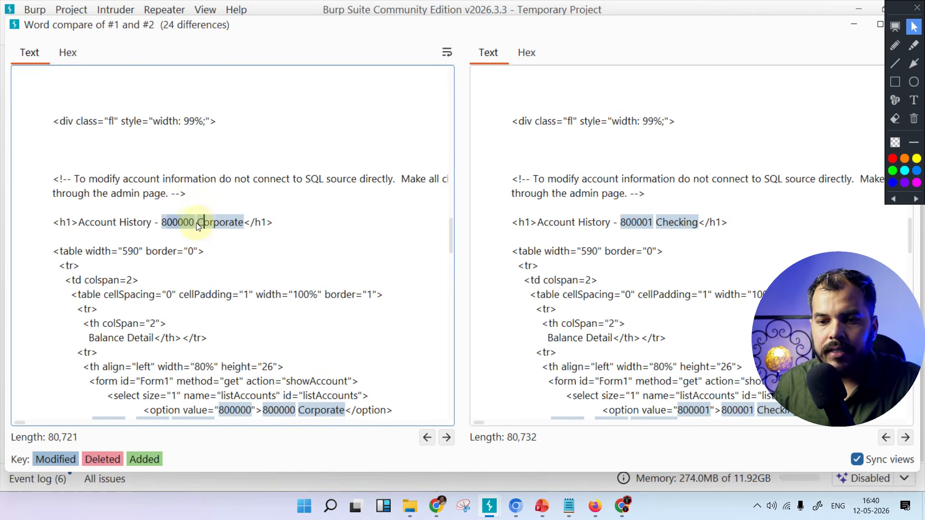
{"action": "left_click", "coordinate": [212, 222]}
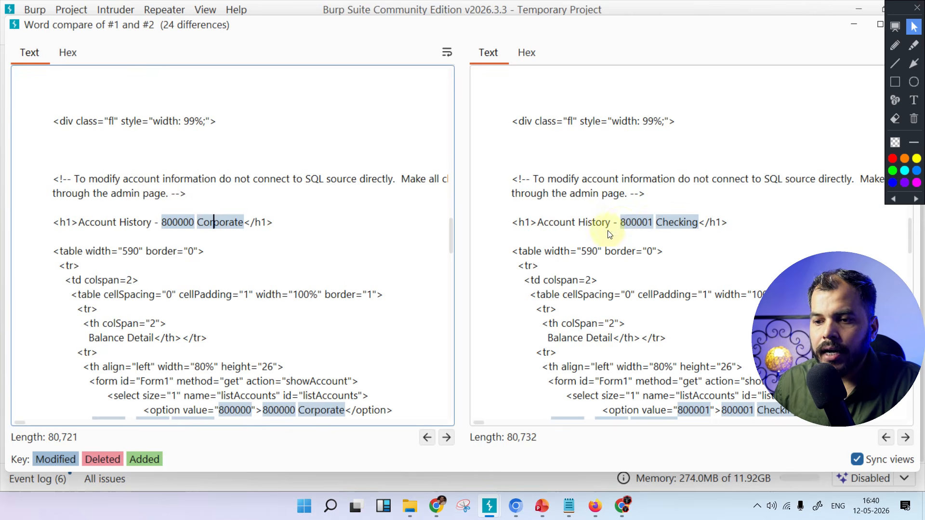
{"action": "left_click", "coordinate": [623, 223]}
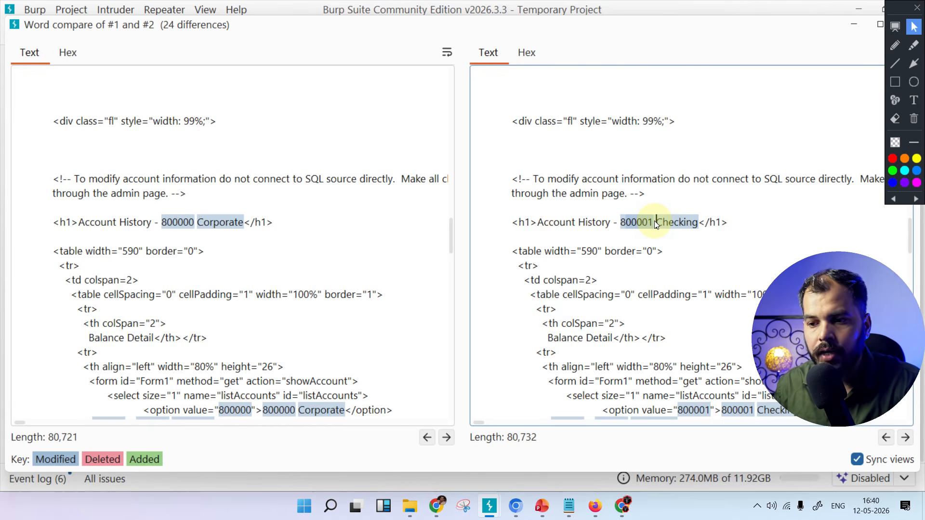
{"action": "scroll", "coordinate": [335, 295], "scroll_direction": "down", "scroll_amount": 5}
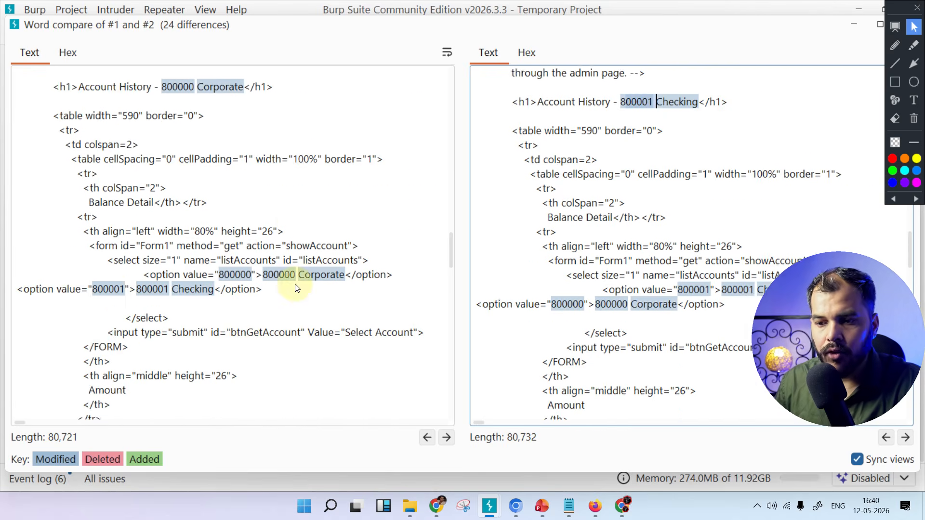
{"action": "scroll", "coordinate": [111, 228], "scroll_direction": "down", "scroll_amount": 5}
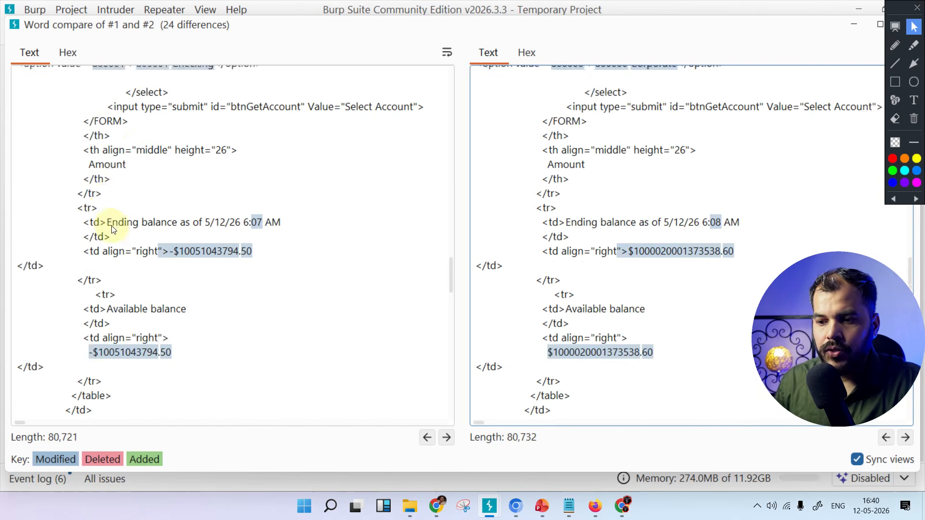
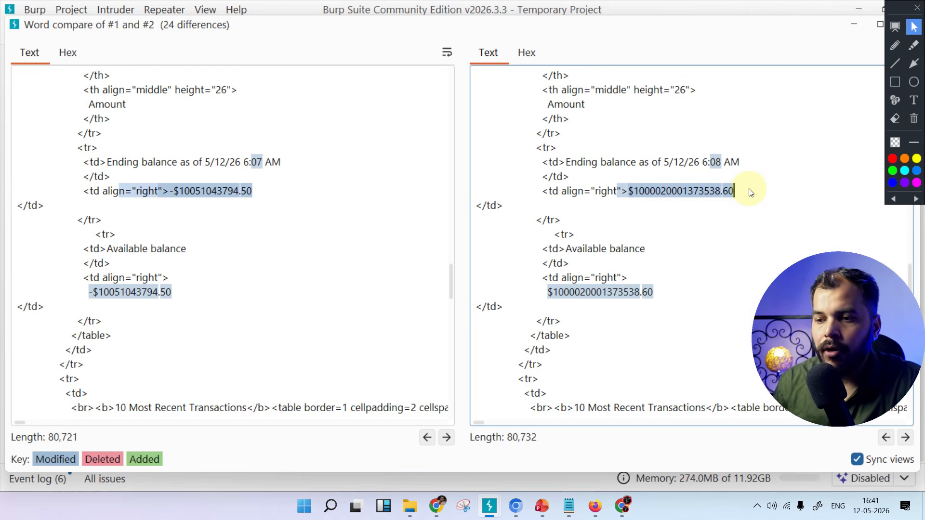
Examine the highlighted differences in the 10 Most Recent Transactions rows and check the remaining markup down to the footer of both responses
{"action": "scroll", "coordinate": [674, 212], "scroll_direction": "down", "scroll_amount": 4}
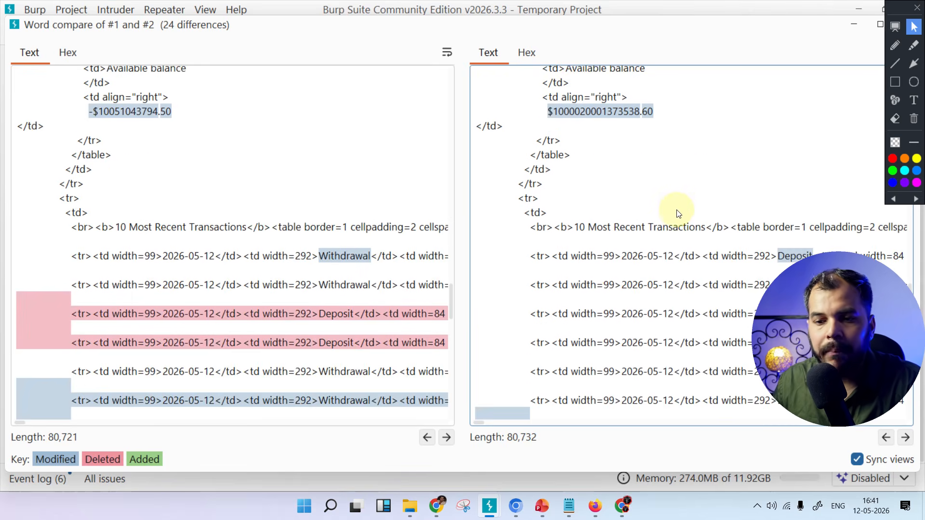
{"action": "scroll", "coordinate": [672, 214], "scroll_direction": "down", "scroll_amount": 2}
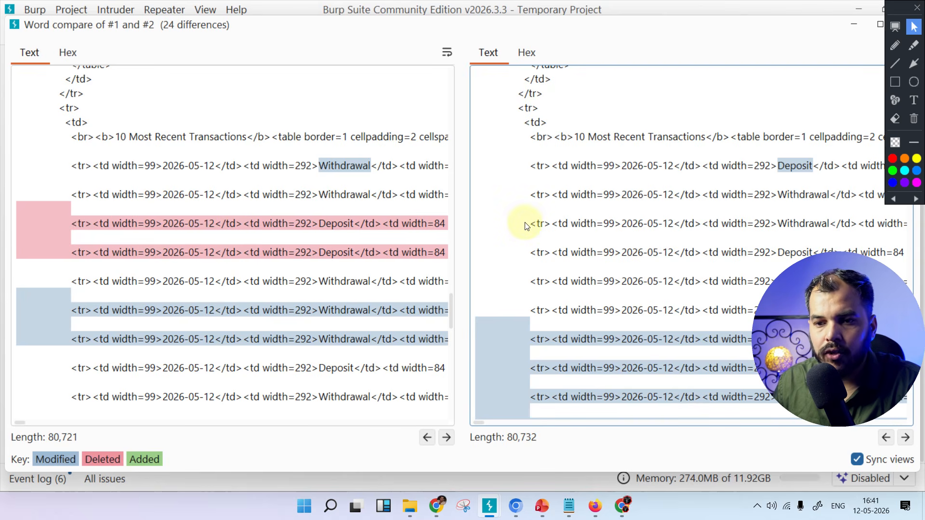
{"action": "scroll", "coordinate": [578, 236], "scroll_direction": "down", "scroll_amount": 15}
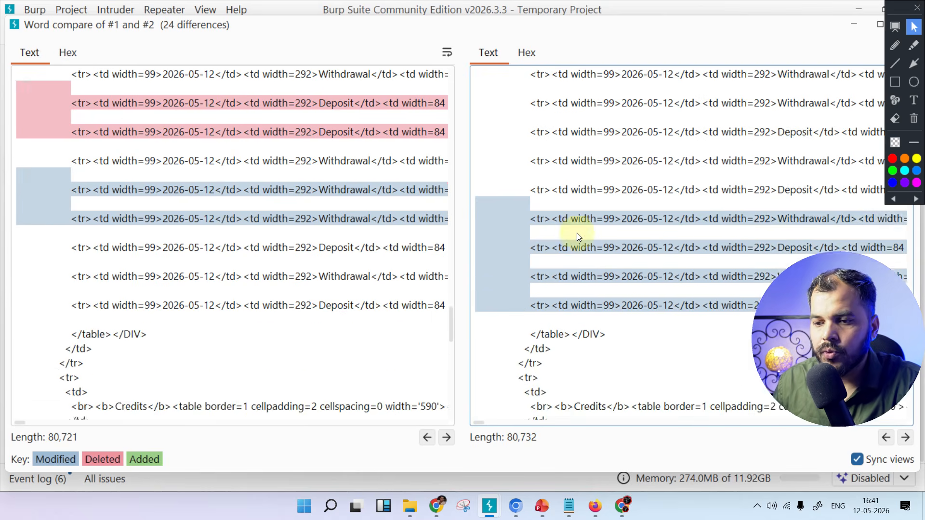
{"action": "scroll", "coordinate": [599, 223], "scroll_direction": "down", "scroll_amount": 2}
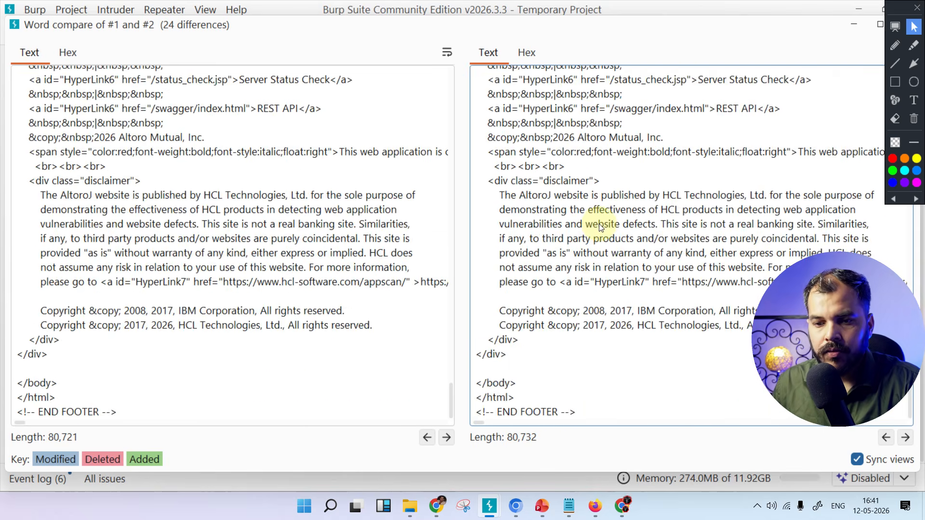
{"action": "scroll", "coordinate": [599, 224], "scroll_direction": "up", "scroll_amount": 15}
{"action": "scroll", "coordinate": [608, 225], "scroll_direction": "up", "scroll_amount": 12}
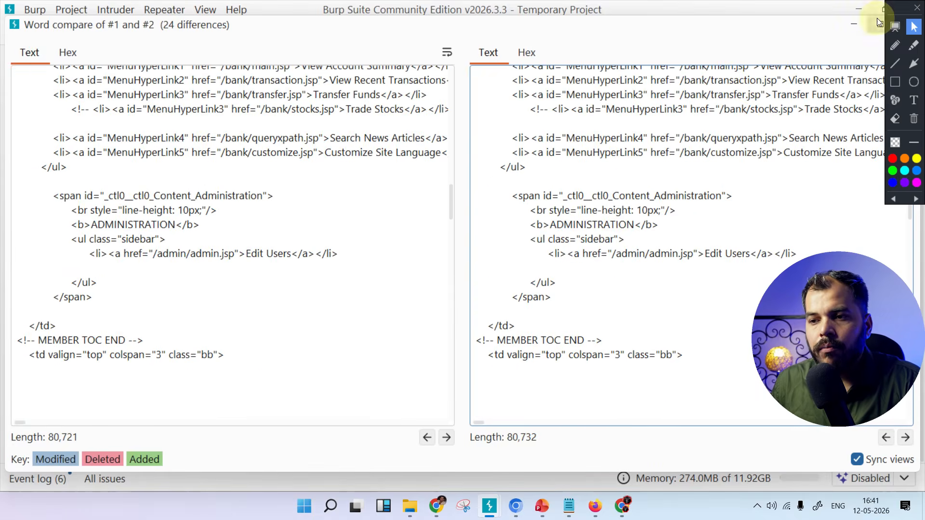
Shift the word comparison window aside to reach its controls and close it, returning to the Comparer item lists
{"action": "left_click_drag", "start_coordinate": [886, 30], "coordinate": [826, 30]}
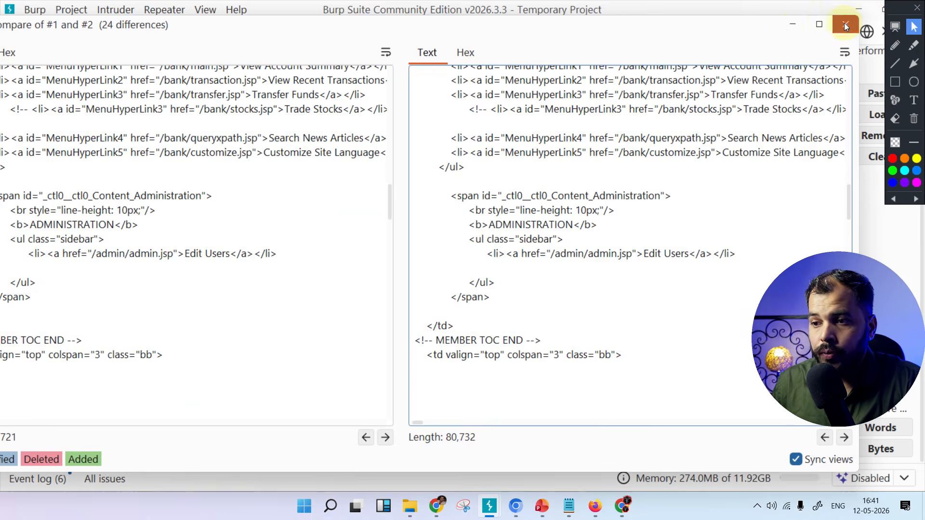
{"action": "left_click", "coordinate": [846, 24]}
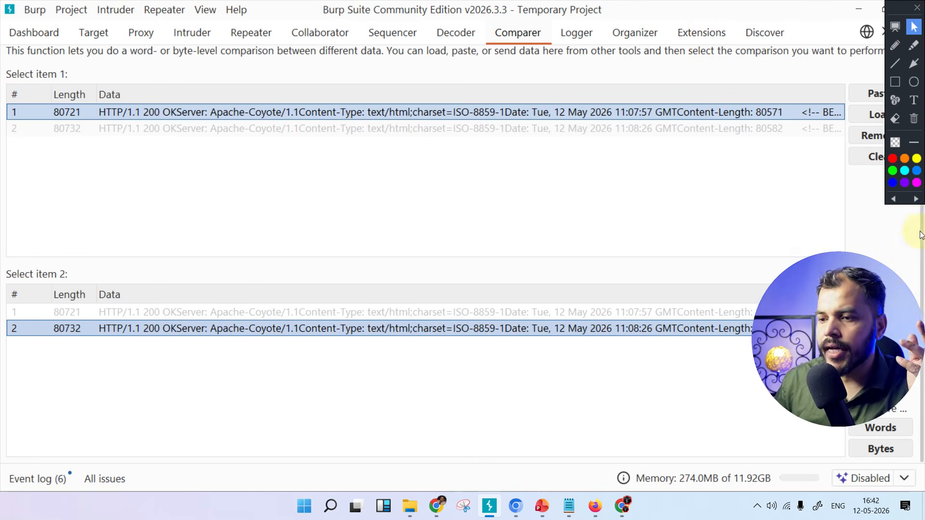
{"action": "left_click_drag", "start_coordinate": [899, 260], "coordinate": [887, 317]}
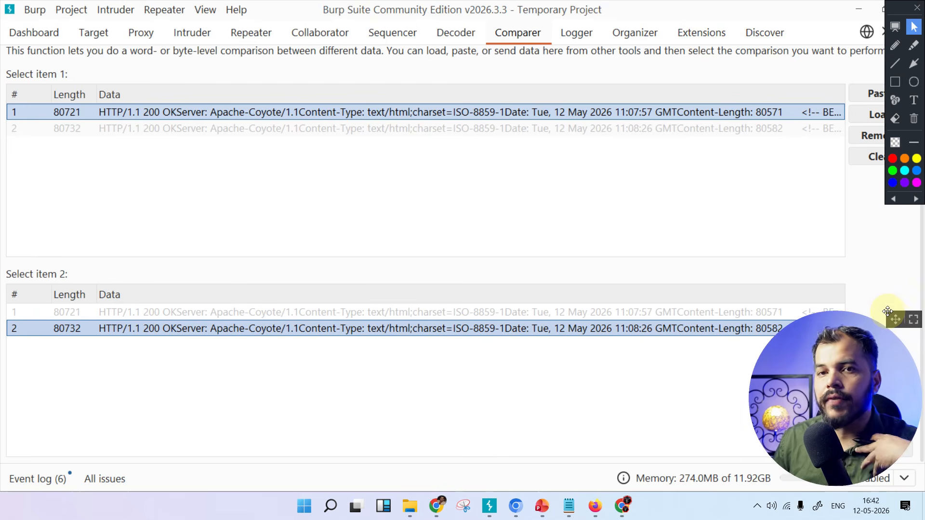